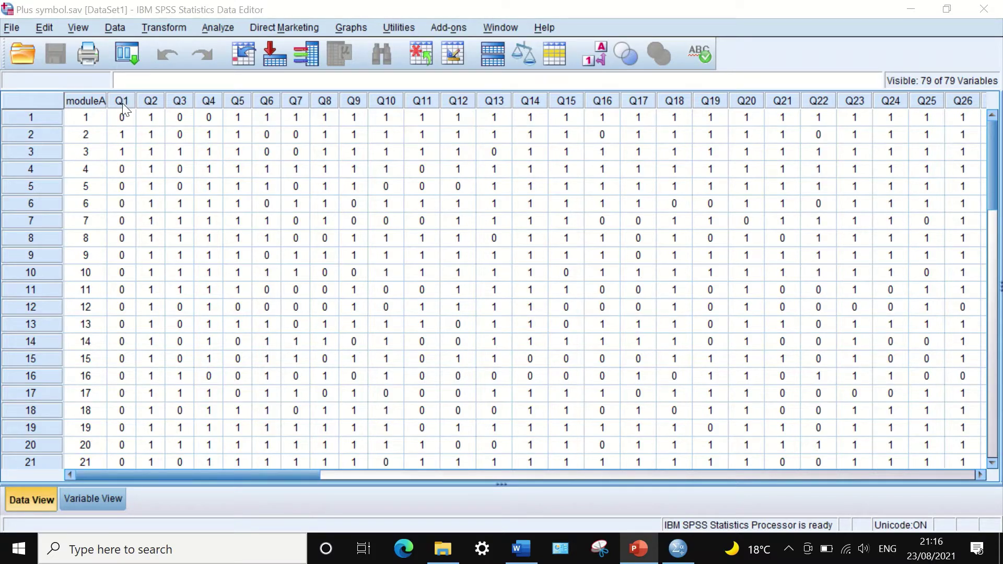
# Look through the dataset's columns from Q1 to Q76, including the Correct and Grade variables at the end
pyautogui.moveTo(196, 473); pyautogui.dragTo(77, 343)
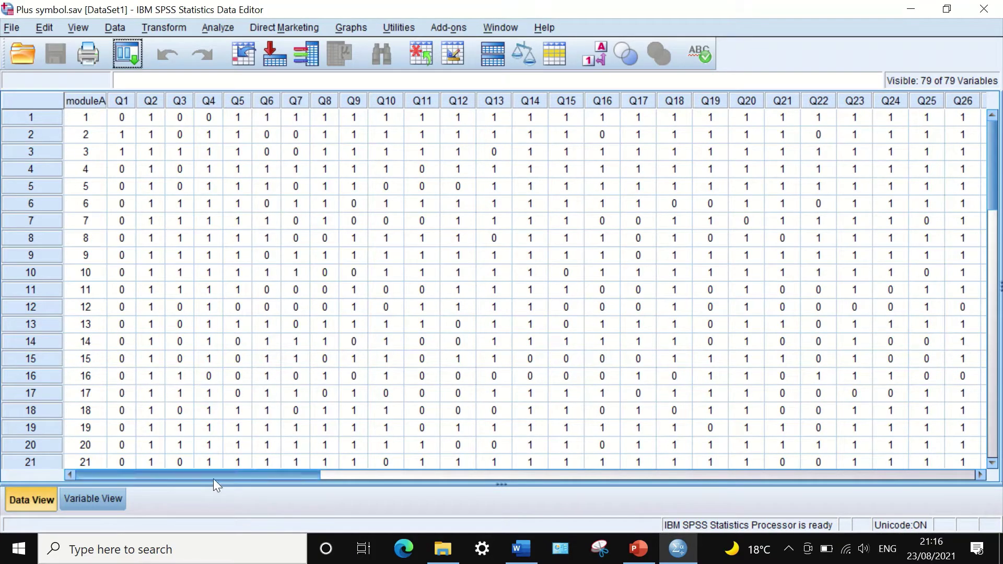
pyautogui.moveTo(213, 479); pyautogui.dragTo(128, 139)
pyautogui.moveTo(252, 469); pyautogui.dragTo(134, 264)
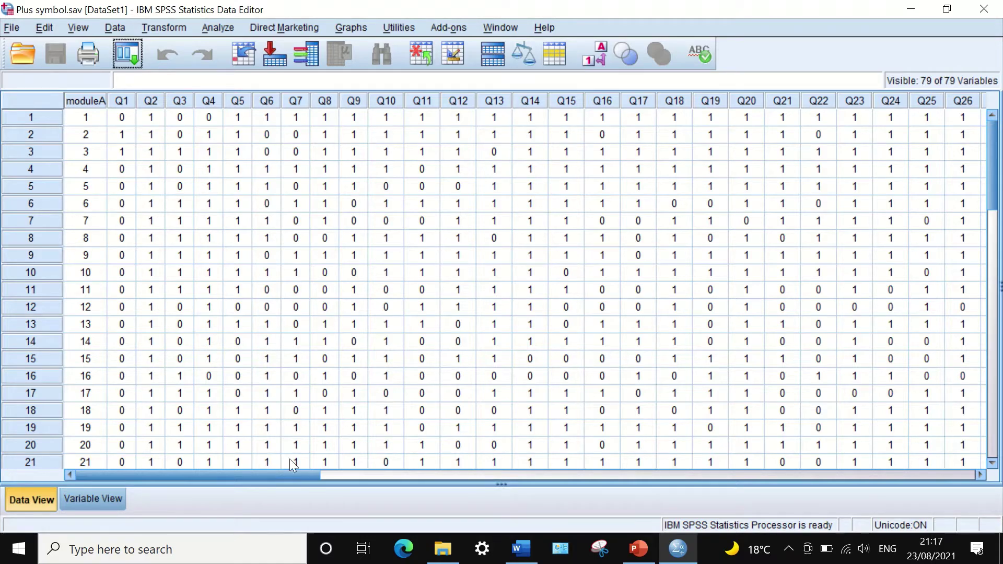
pyautogui.moveTo(257, 472); pyautogui.dragTo(205, 347)
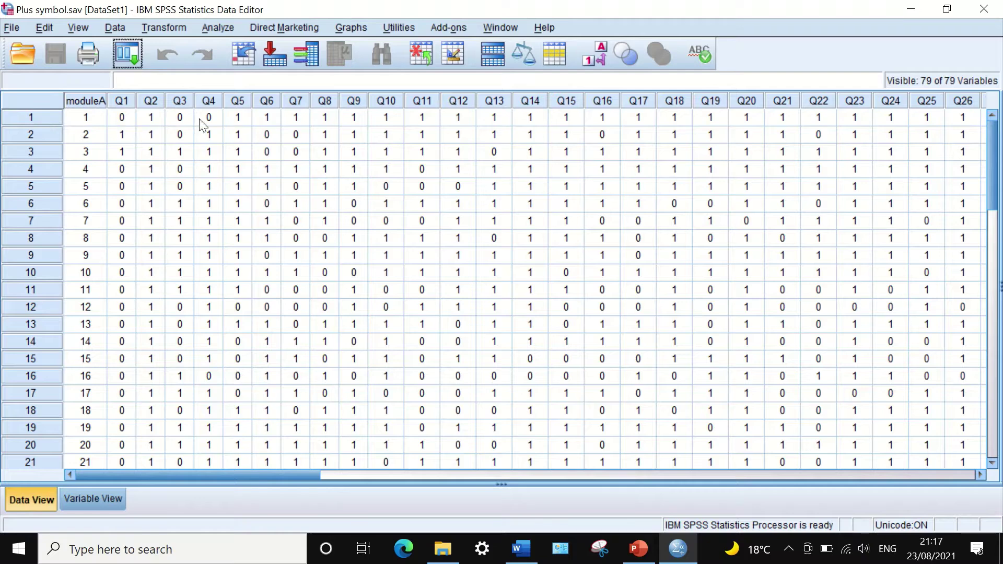
pyautogui.moveTo(193, 476); pyautogui.dragTo(198, 421)
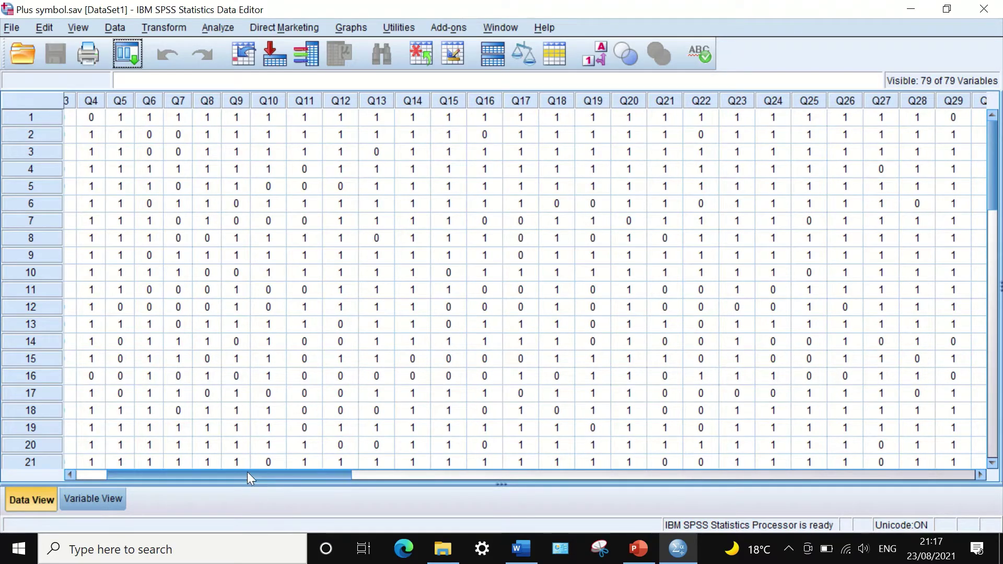
pyautogui.moveTo(250, 475); pyautogui.dragTo(765, 407)
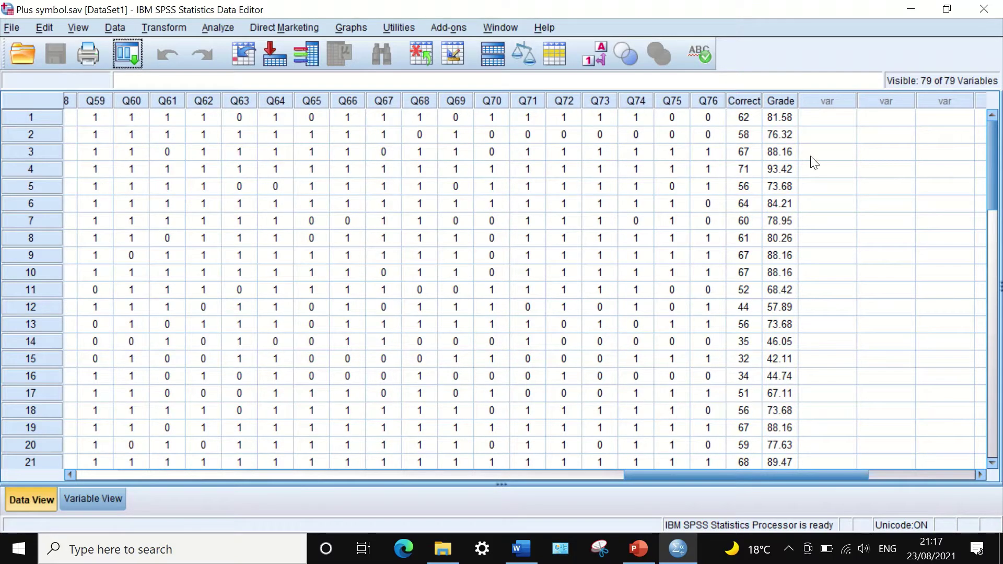
pyautogui.moveTo(790, 469); pyautogui.dragTo(839, 454)
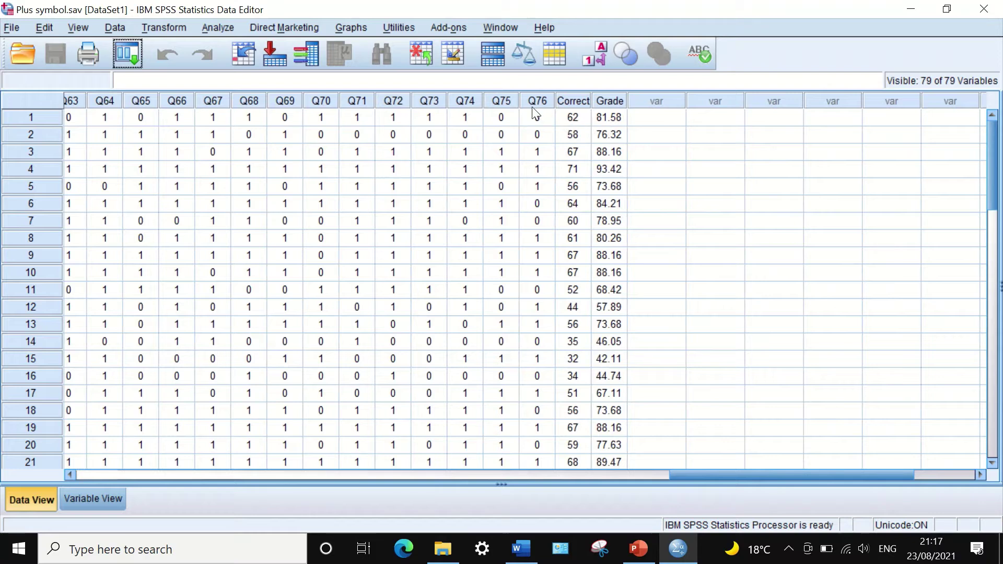
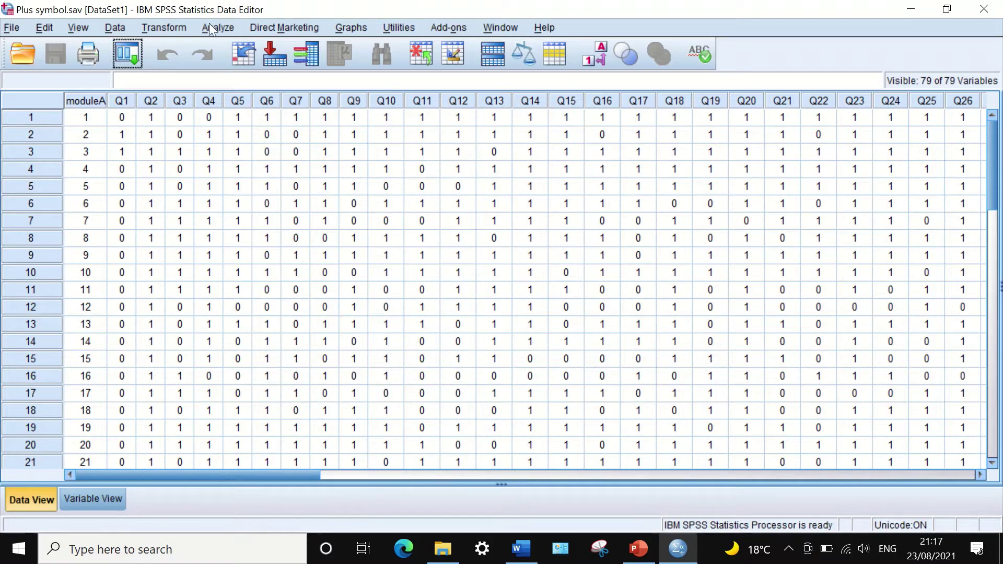
# Start a Compute Variable operation with the target variable percentage and insert an empty pair of parentheses in the numeric expression
pyautogui.click(174, 28)
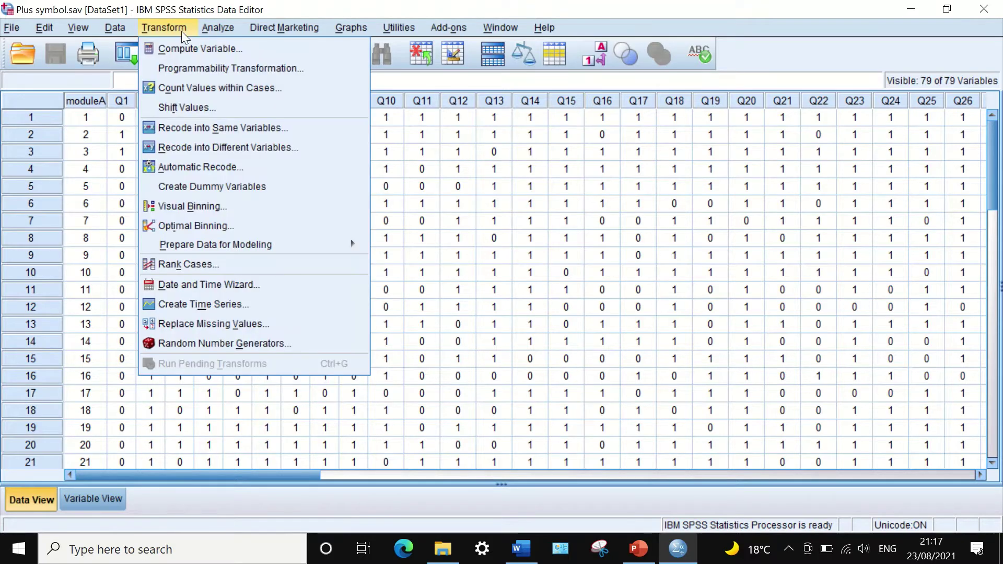
pyautogui.click(201, 49)
pyautogui.moveTo(586, 75); pyautogui.dragTo(521, 40)
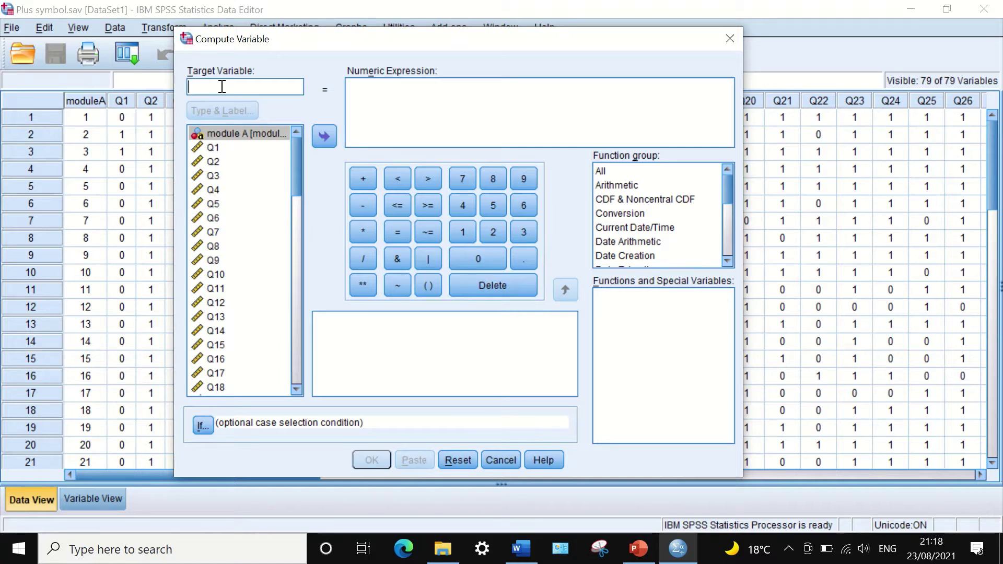
pyautogui.write('per')
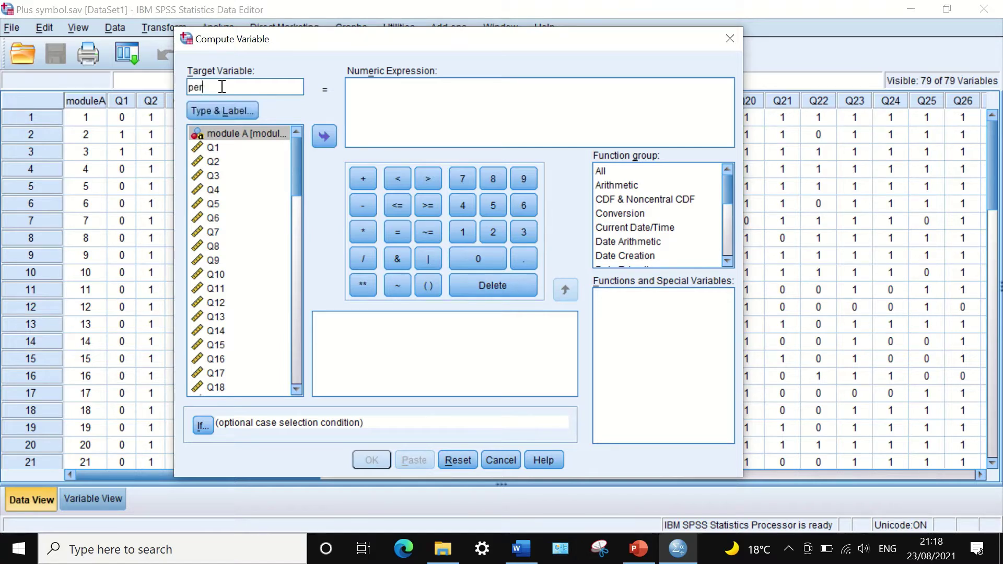
pyautogui.moveTo(596, 6)
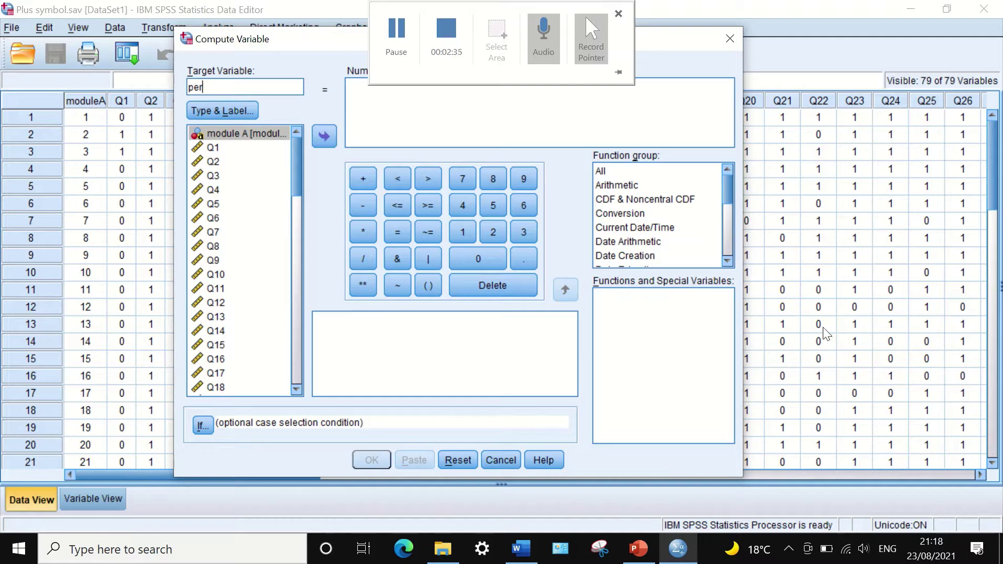
pyautogui.write('centage')
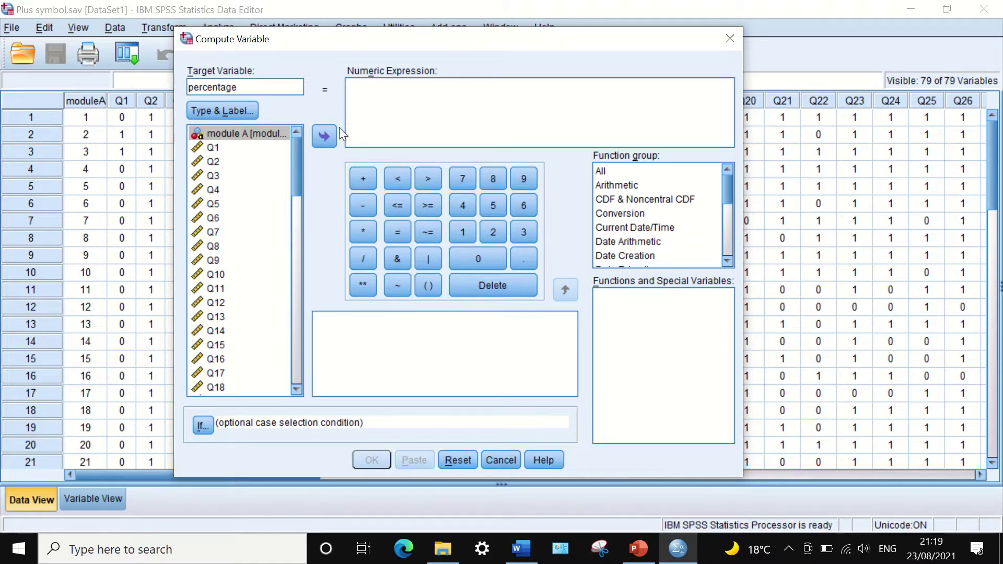
pyautogui.click(429, 286)
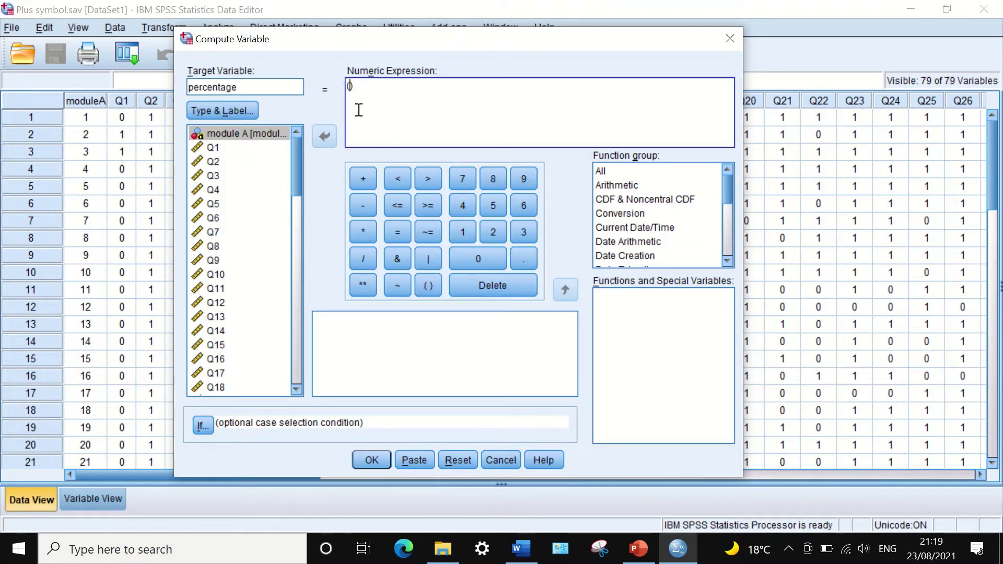
# Build the sum Q1 + Q2 + Q3 + Q4 inside the parentheses of the numeric expression
pyautogui.click(212, 146)
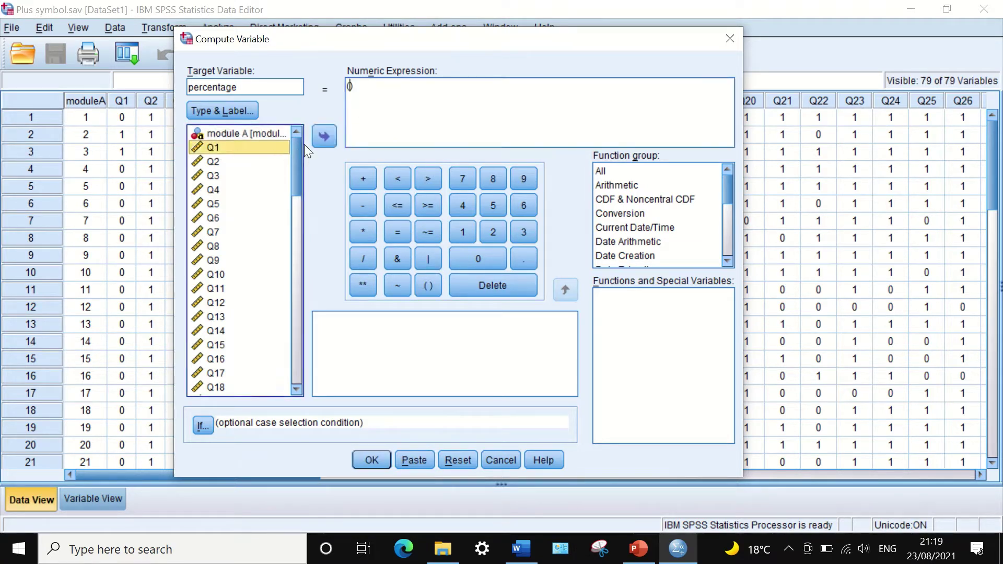
pyautogui.click(319, 135)
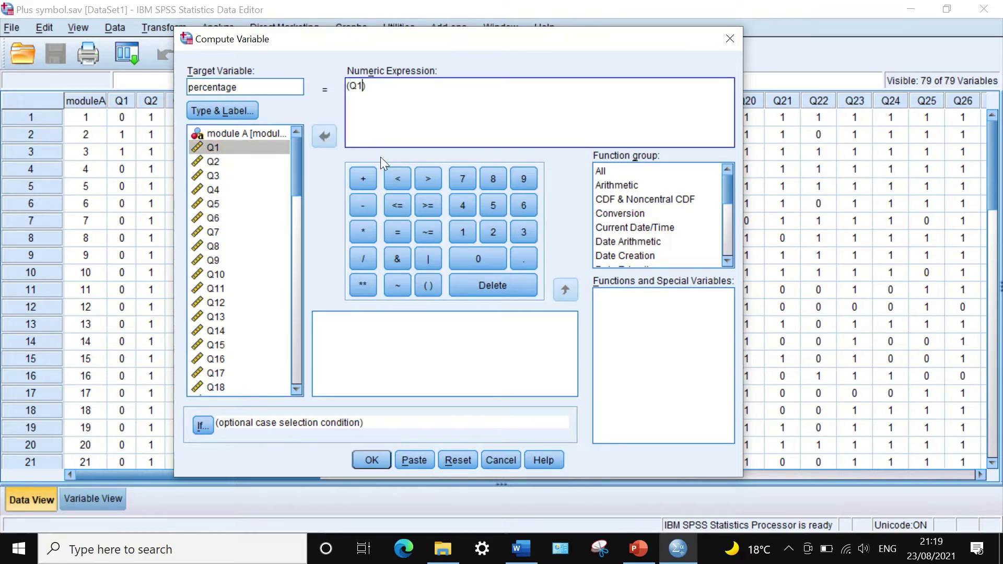
pyautogui.click(361, 179)
pyautogui.click(212, 162)
pyautogui.click(320, 138)
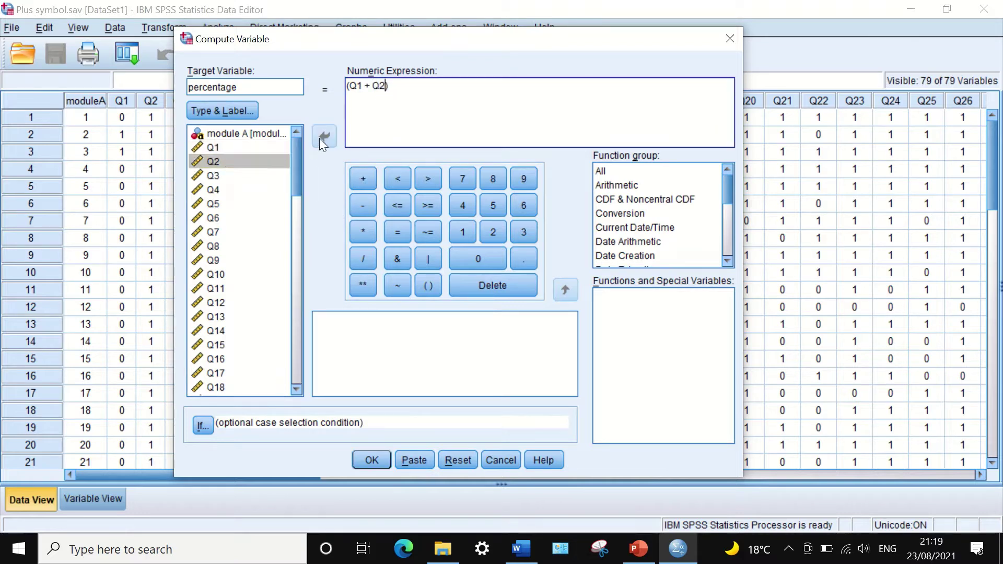
pyautogui.click(363, 178)
pyautogui.click(212, 176)
pyautogui.click(324, 137)
pyautogui.click(362, 181)
pyautogui.click(211, 189)
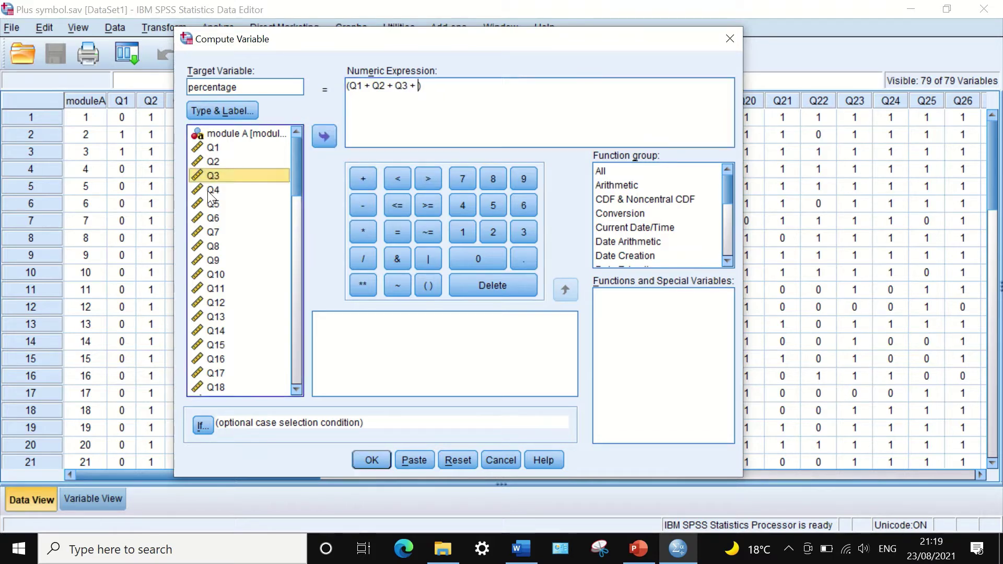
pyautogui.click(325, 135)
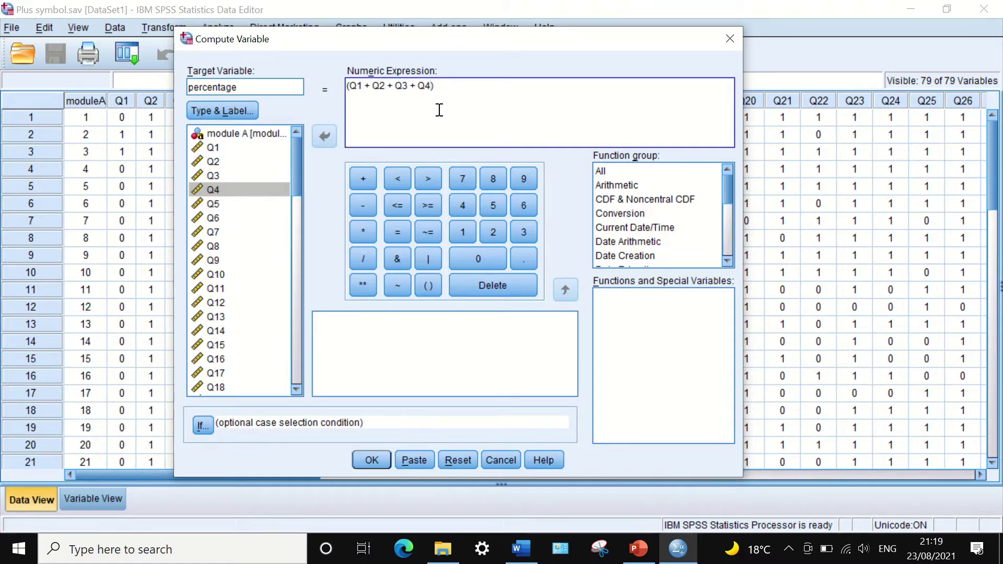
# Switch to Plus.docx in Word and copy the plus-separated expression running from Q1 to Q76
pyautogui.click(523, 548)
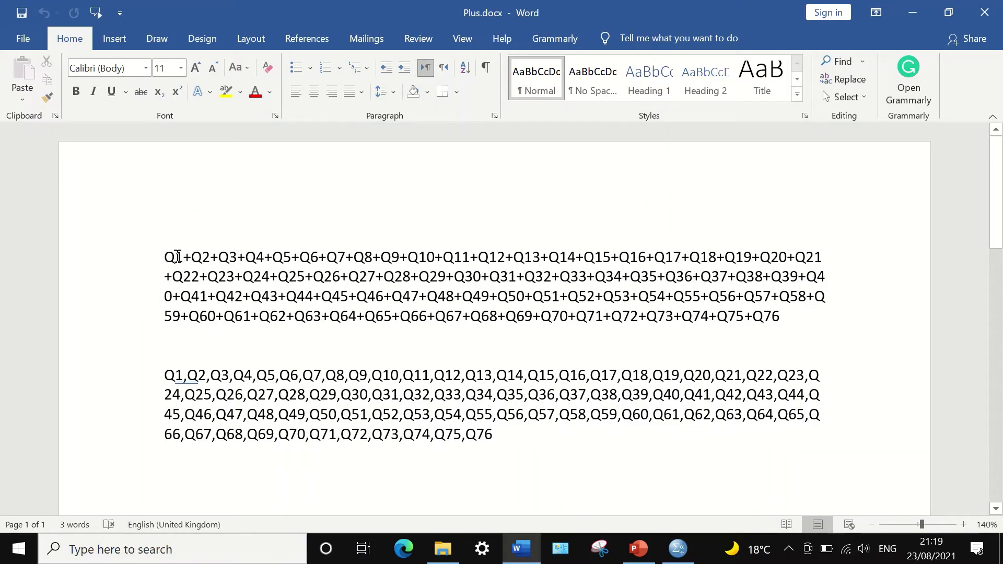
pyautogui.moveTo(165, 257); pyautogui.dragTo(779, 316)
pyautogui.rightClick(596, 271)
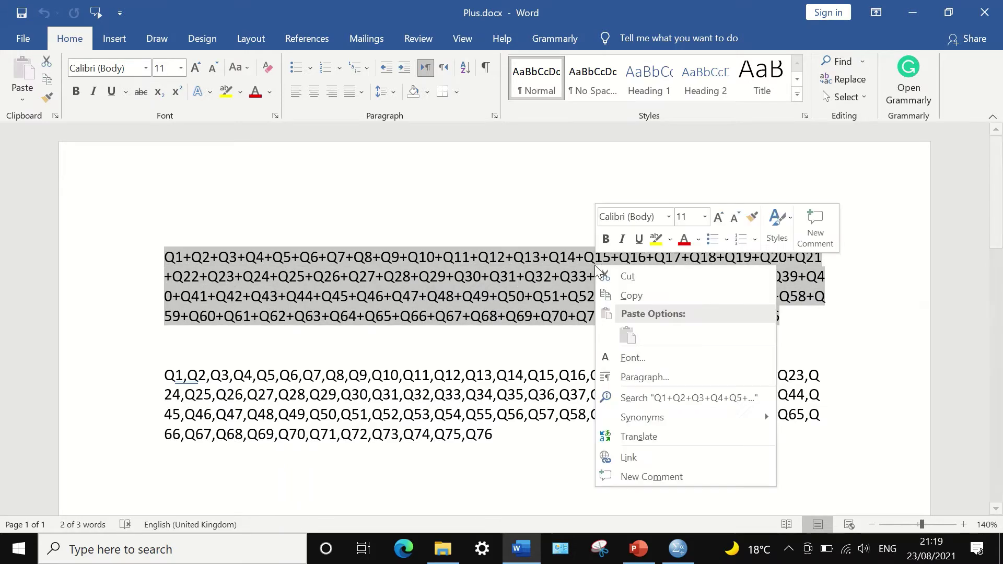
pyautogui.click(623, 294)
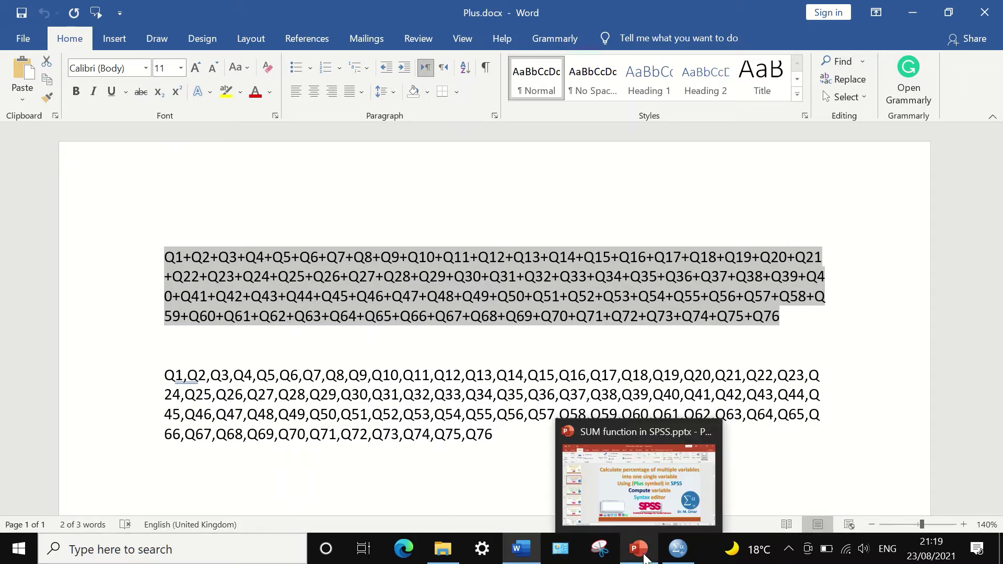
# Return to SPSS and replace the four-variable sum inside the parentheses with the copied Q1 to Q76 sum
pyautogui.click(668, 546)
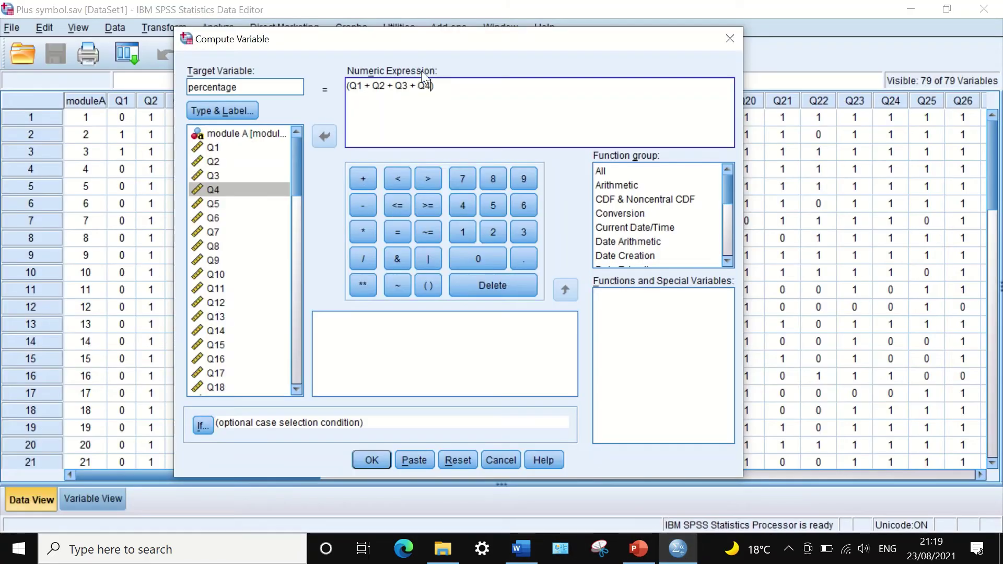
pyautogui.moveTo(430, 85); pyautogui.dragTo(353, 89)
pyautogui.press('Delete')
pyautogui.rightClick(351, 89)
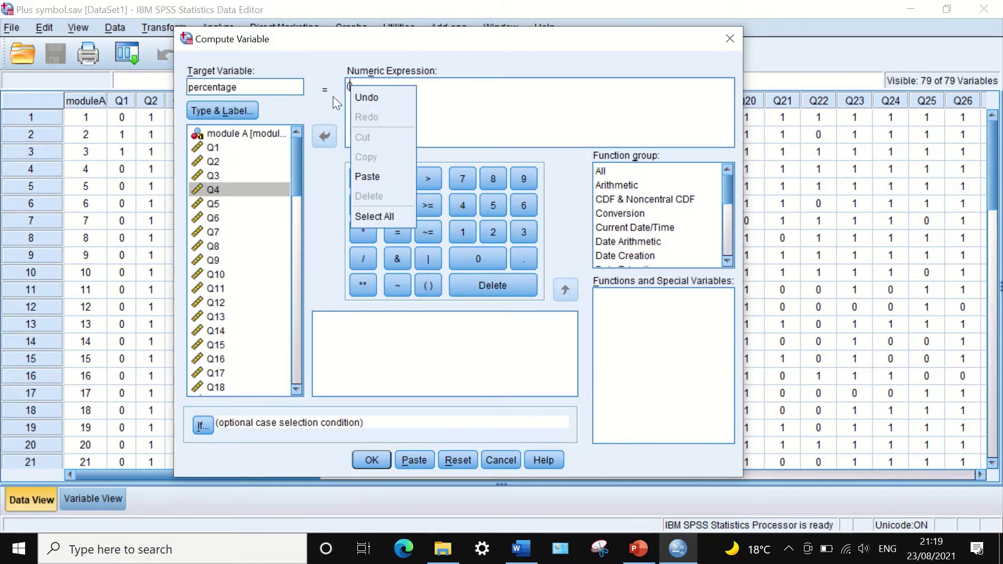
pyautogui.click(367, 176)
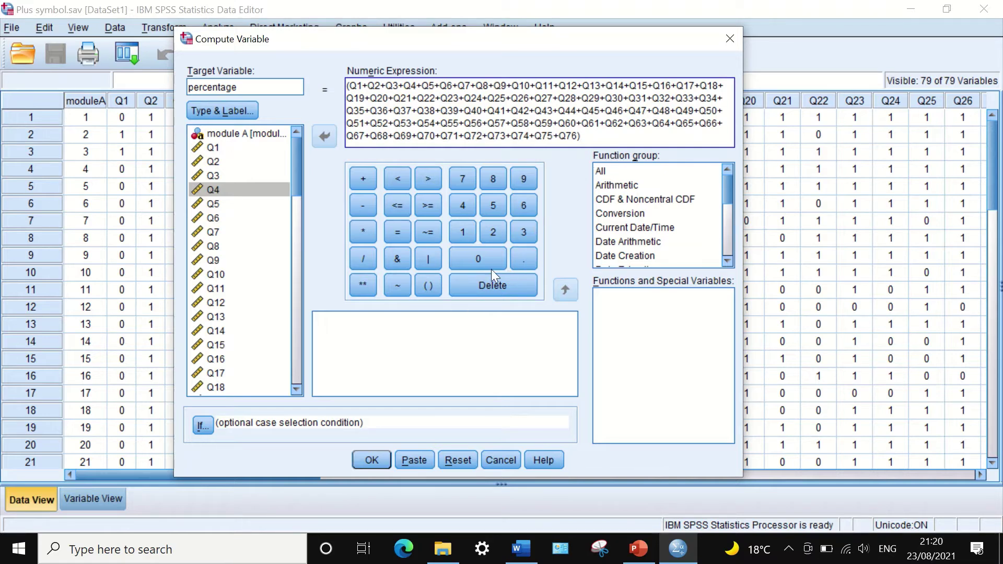
# Complete the numeric expression with / 76 * 100 after the parentheses and run the percentage computation
pyautogui.click(364, 259)
pyautogui.click(466, 179)
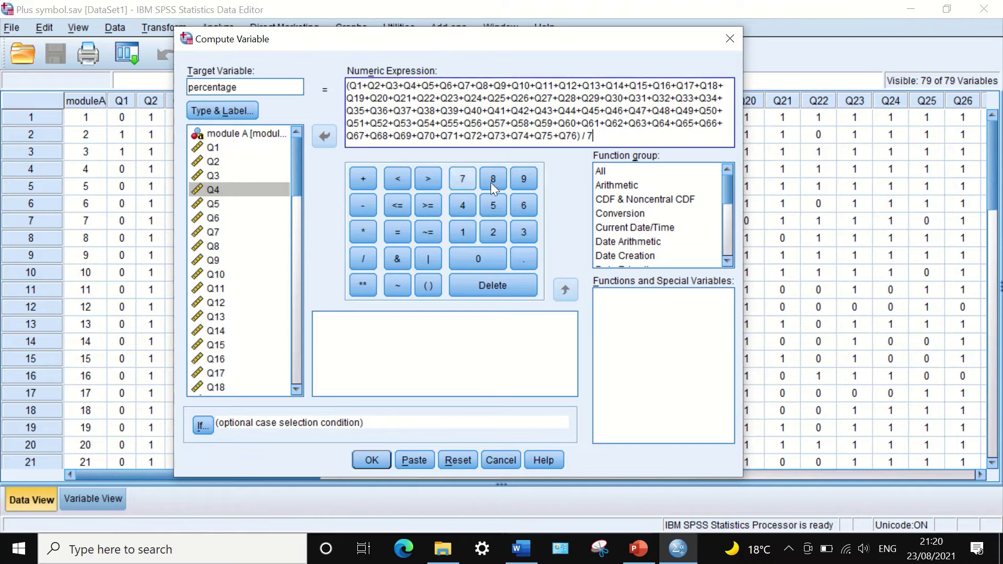
pyautogui.click(522, 201)
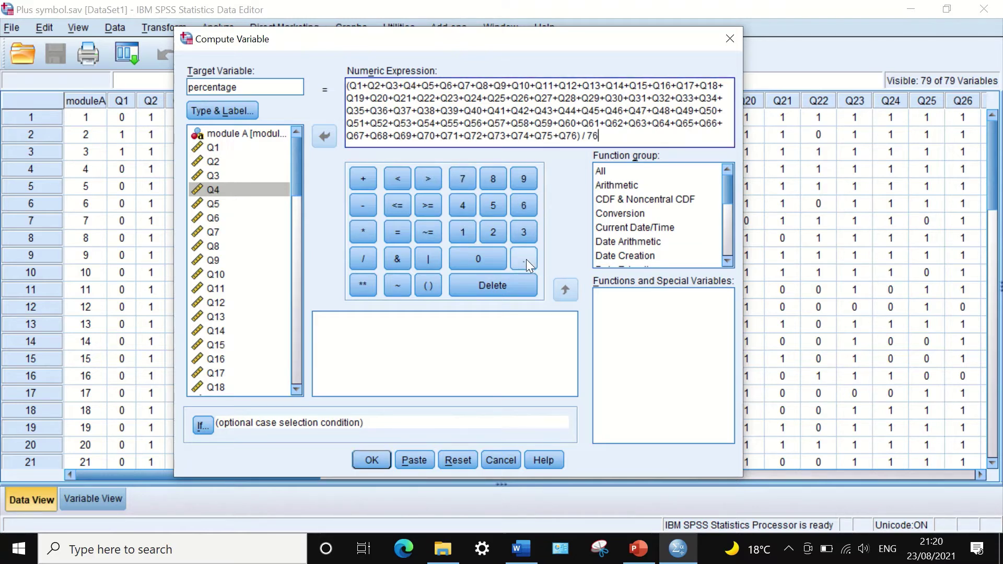
pyautogui.click(358, 234)
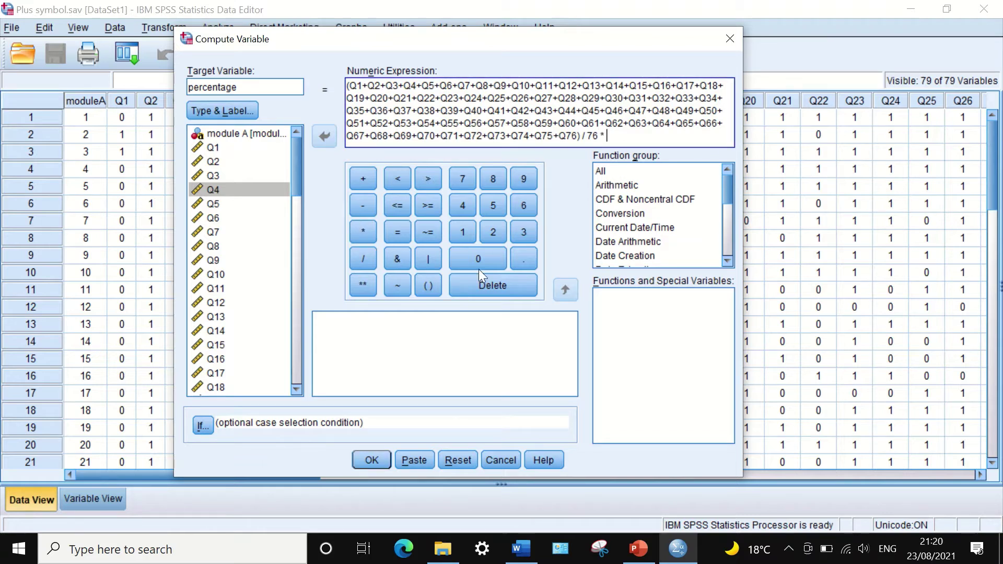
pyautogui.click(456, 230)
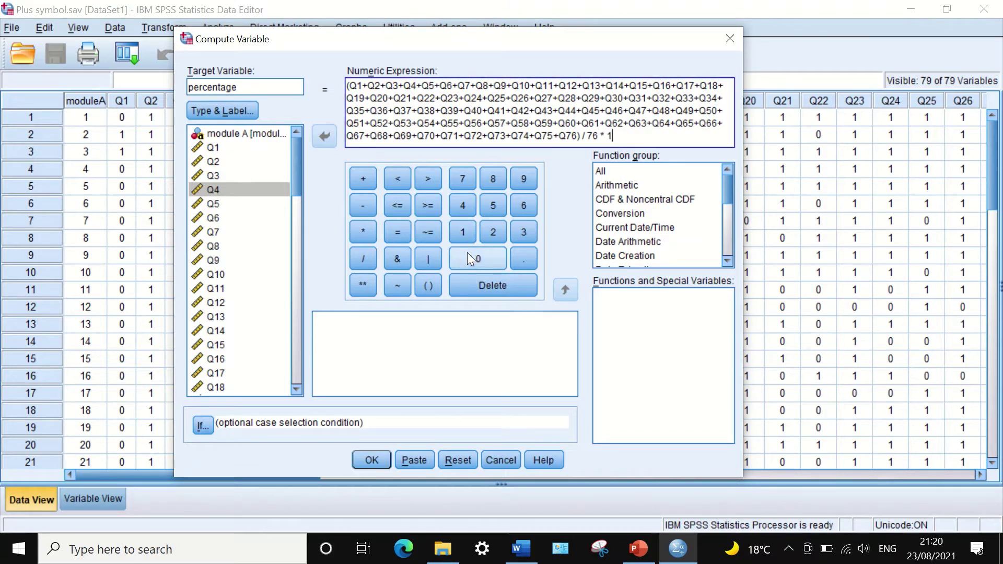
pyautogui.click(469, 255)
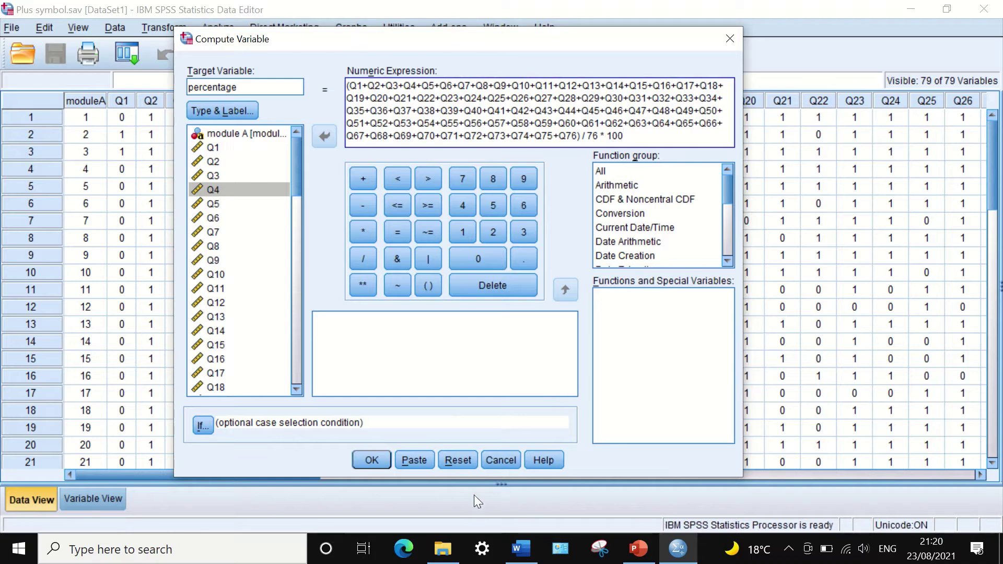
pyautogui.click(370, 460)
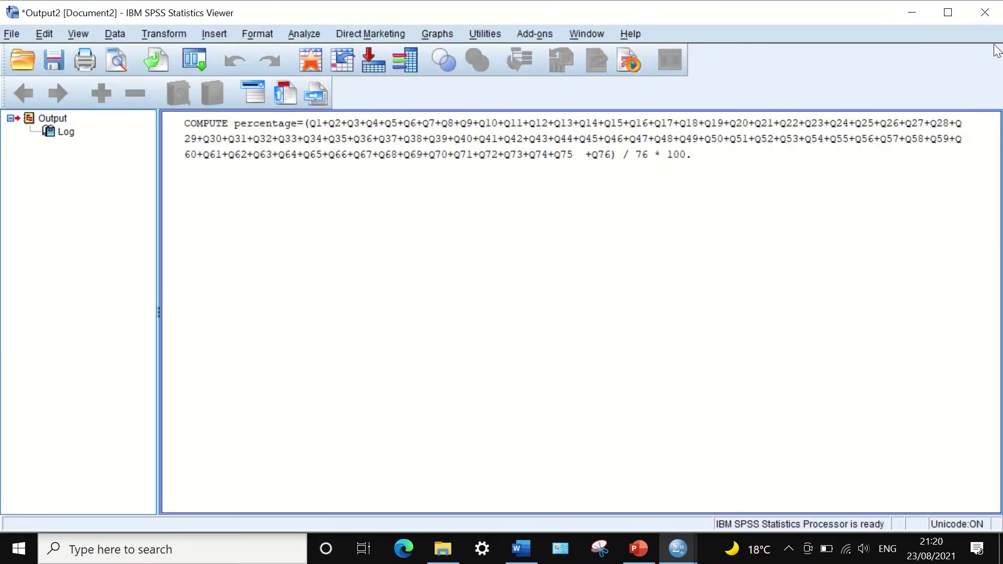
# Minimize the output viewer and compare the new percentage column with the Grade column across the cases in the dataset
pyautogui.click(912, 13)
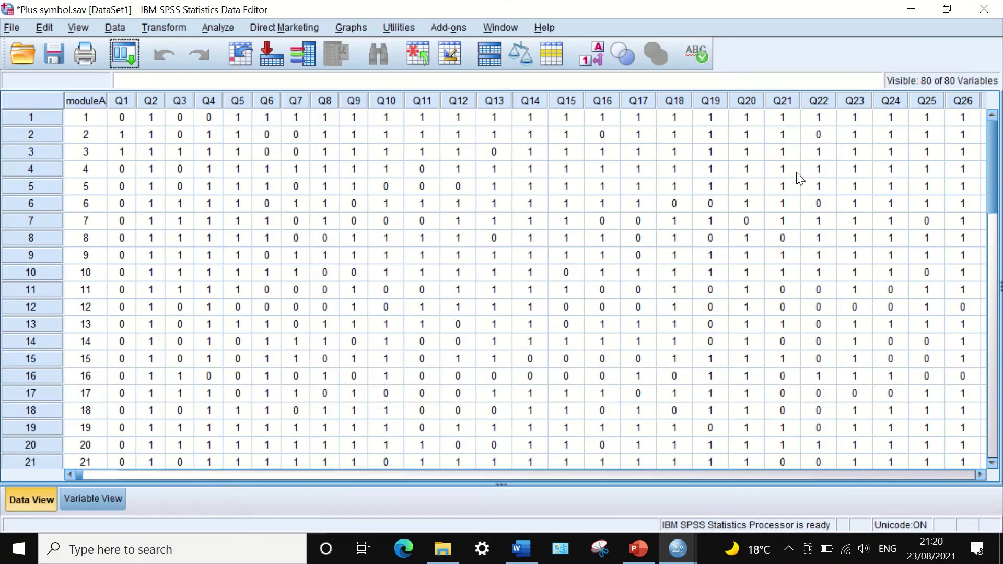
pyautogui.moveTo(77, 475); pyautogui.dragTo(848, 452)
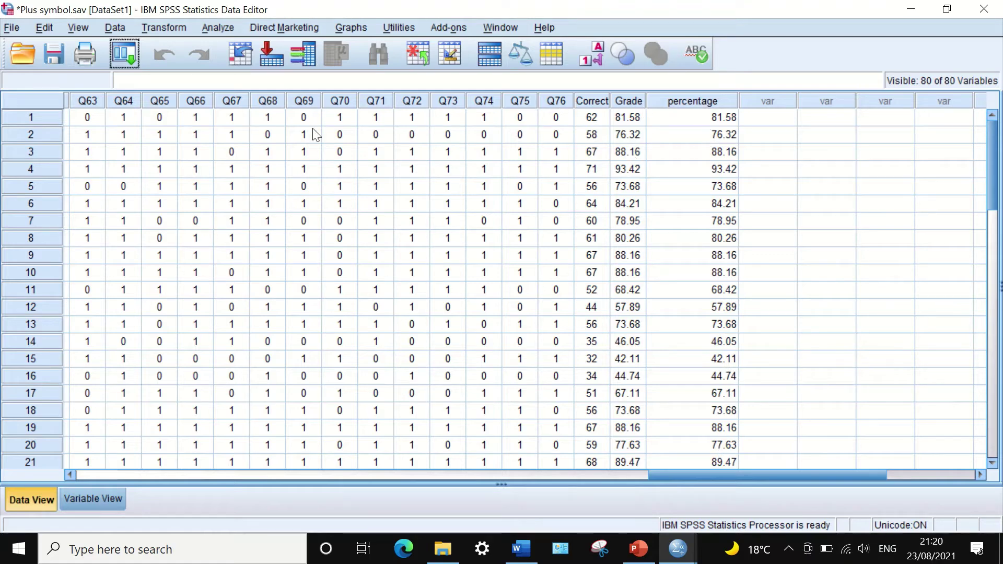
pyautogui.moveTo(705, 470)
pyautogui.mouseDown()
pyautogui.moveTo(40, 474)
pyautogui.moveTo(720, 473)
pyautogui.mouseUp()
pyautogui.hscroll(-2, 742, 443)
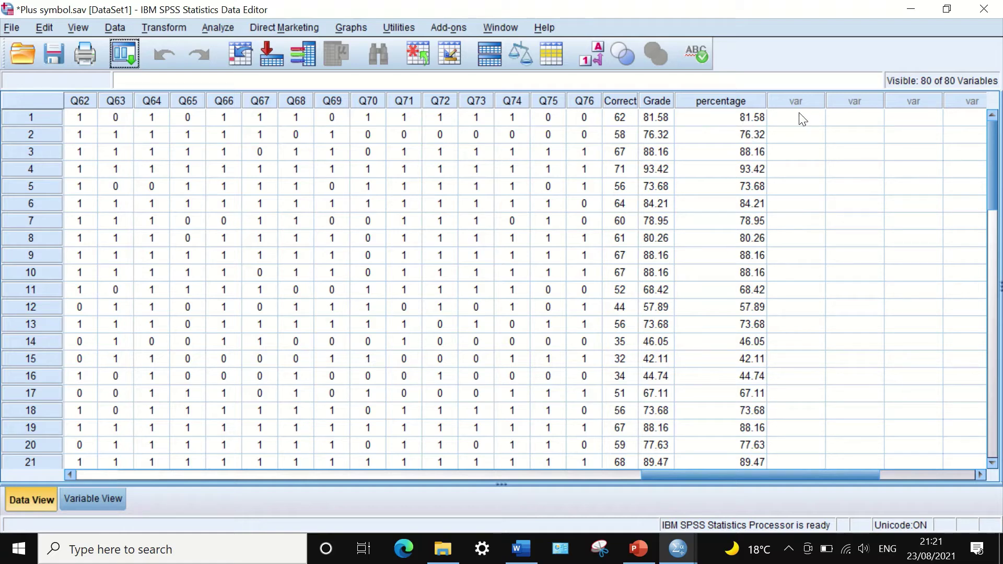
pyautogui.scroll(-10, 738, 348)
pyautogui.scroll(4, 745, 356)
pyautogui.scroll(6, 744, 356)
pyautogui.scroll(-2, 386, 469)
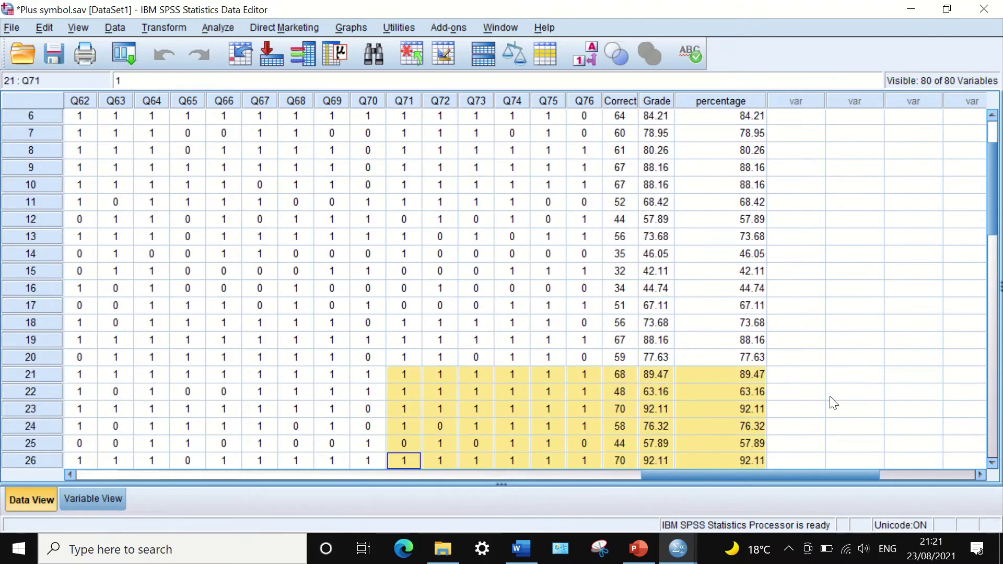
pyautogui.click(878, 377)
pyautogui.moveTo(812, 476); pyautogui.dragTo(168, 481)
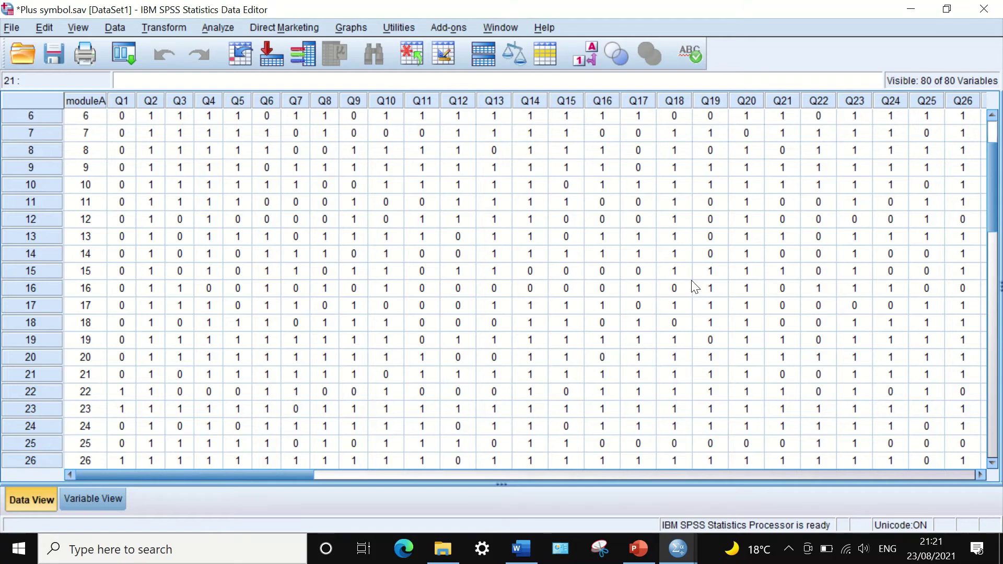
# Reopen the percentage computation in Compute Variable and replace the target variable name with Per2
pyautogui.moveTo(243, 472); pyautogui.dragTo(842, 459)
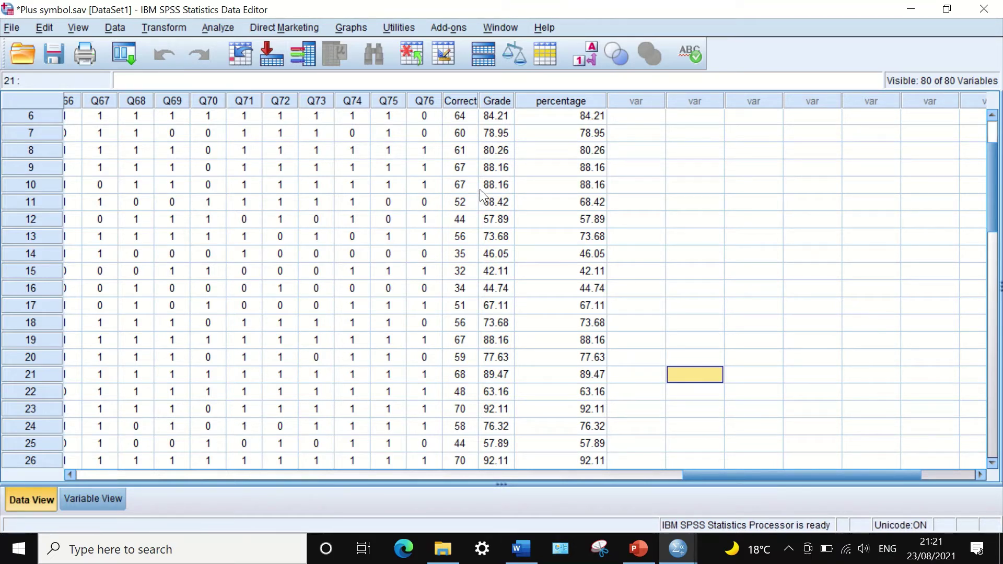
pyautogui.click(169, 25)
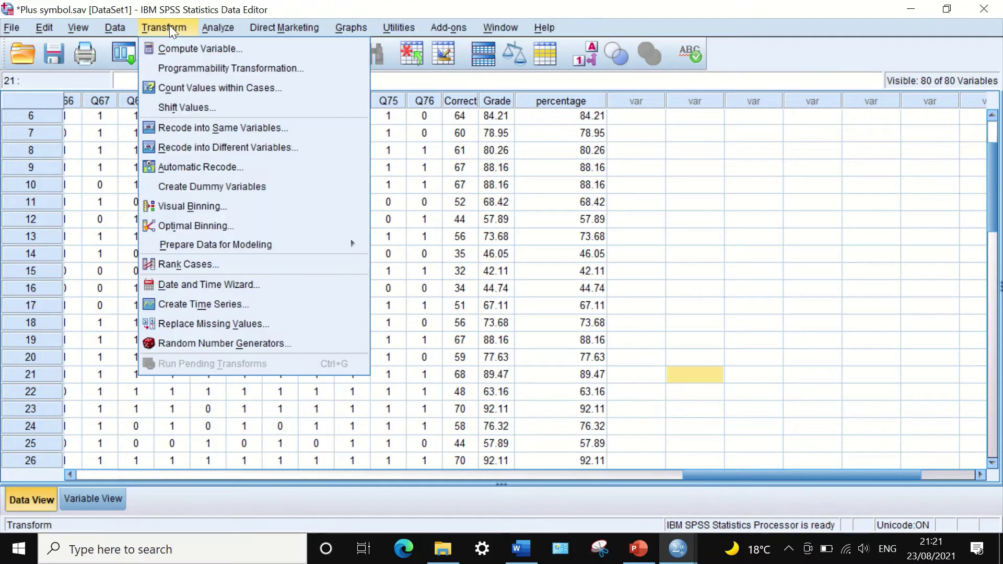
pyautogui.click(191, 52)
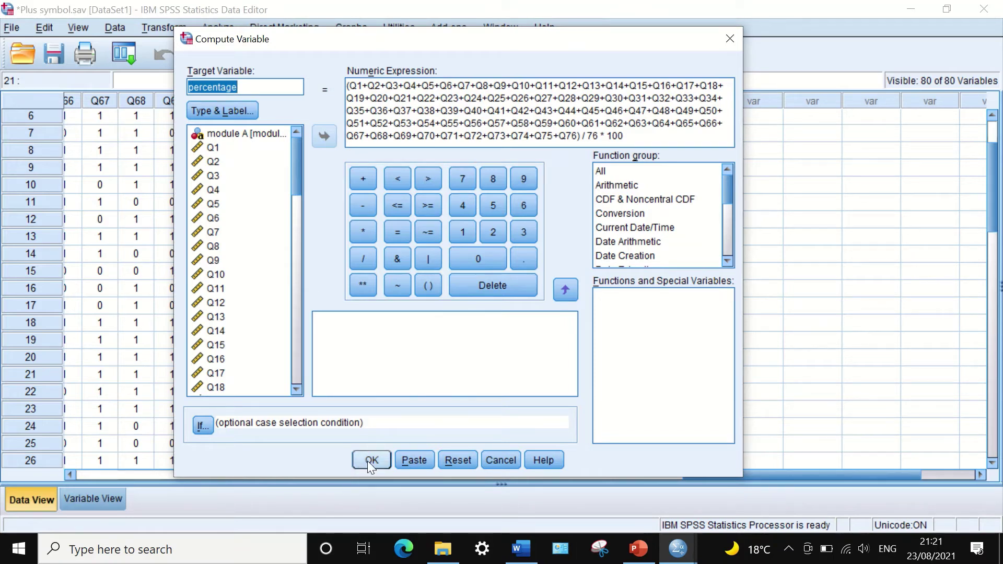
pyautogui.click(238, 87)
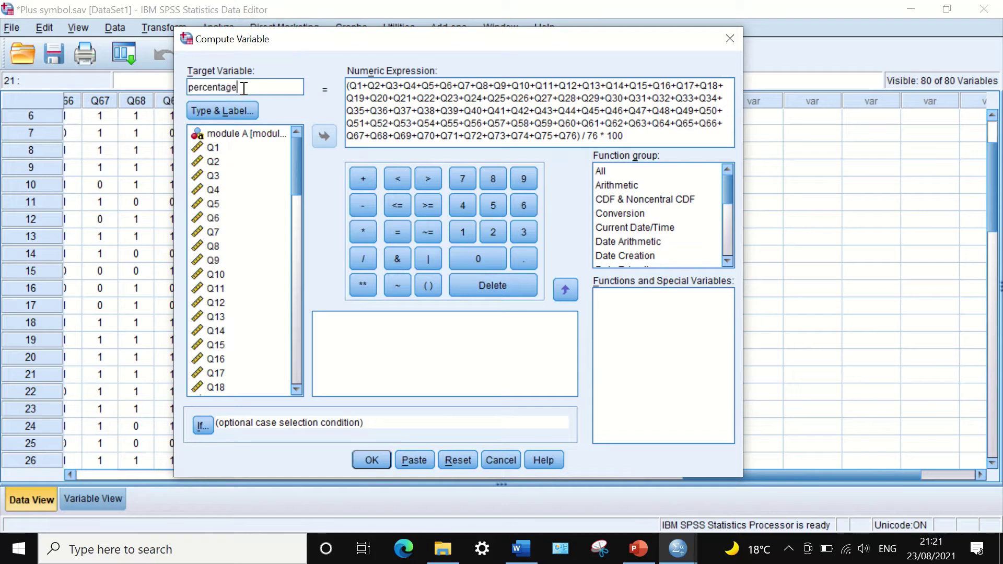
pyautogui.moveTo(238, 86); pyautogui.dragTo(180, 82)
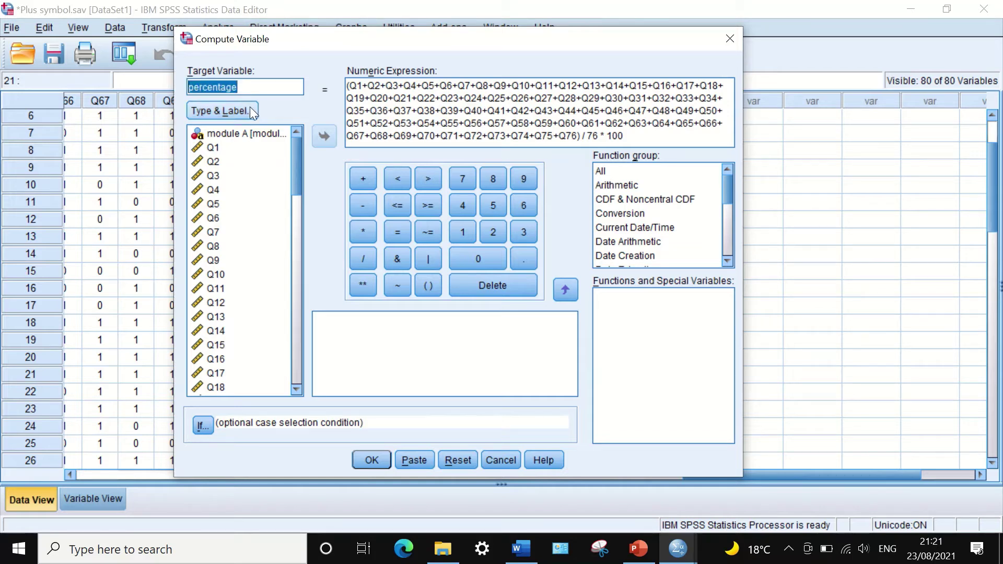
pyautogui.press('BackSpace')
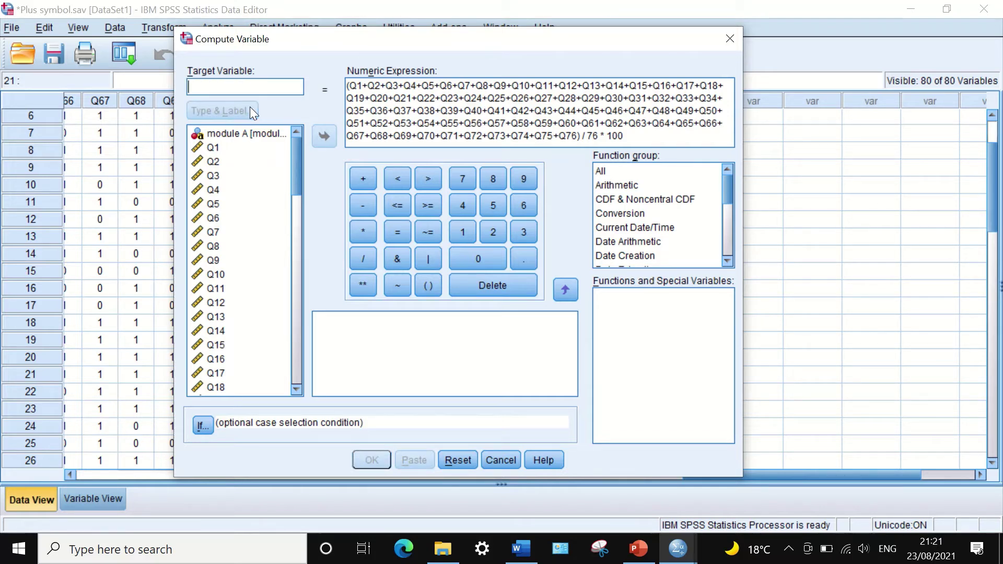
pyautogui.write('PEr')
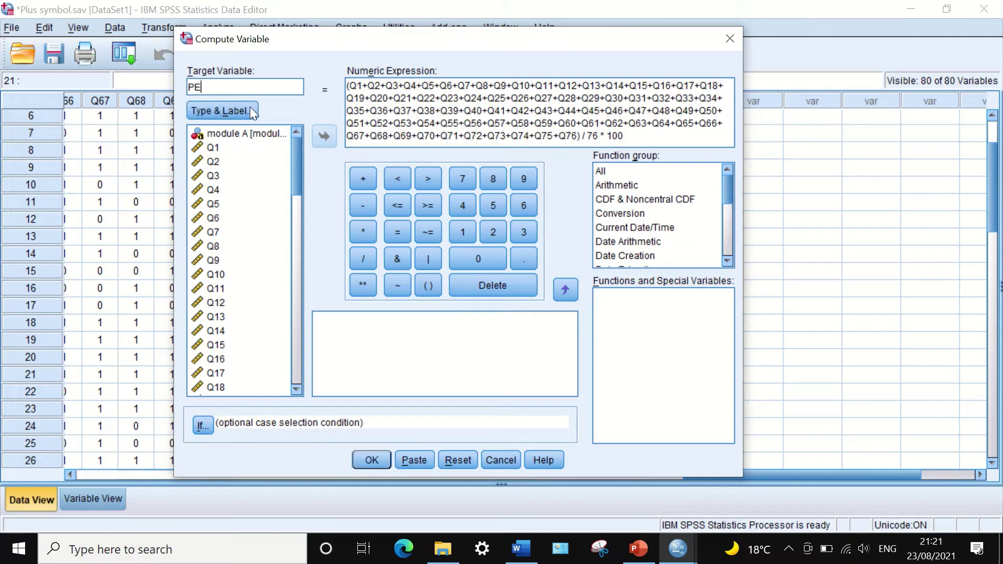
pyautogui.press('BackSpace')
pyautogui.press('BackSpace')
pyautogui.write('er2')
# Paste the Per2 computation into a syntax window and run its commands from DATASET ACTIVATE through EXECUTE
pyautogui.click(416, 462)
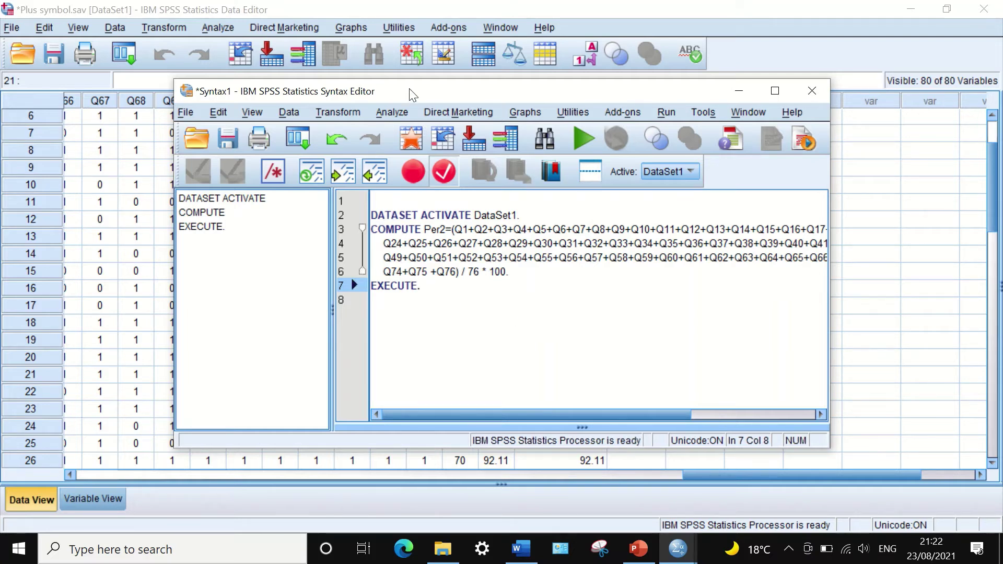
pyautogui.moveTo(425, 91); pyautogui.dragTo(381, 88)
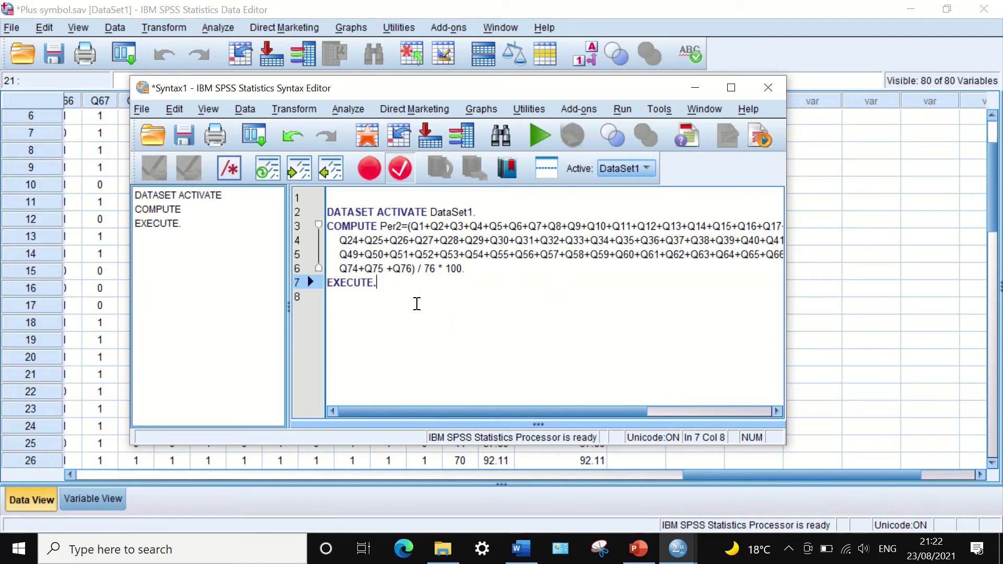
pyautogui.moveTo(379, 282); pyautogui.dragTo(330, 211)
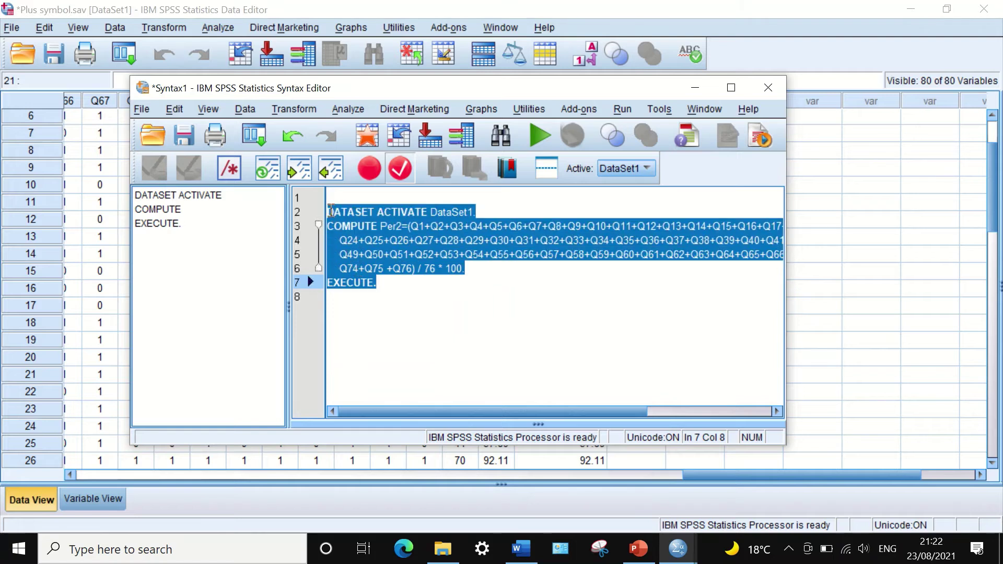
pyautogui.moveTo(519, 78); pyautogui.dragTo(349, 215)
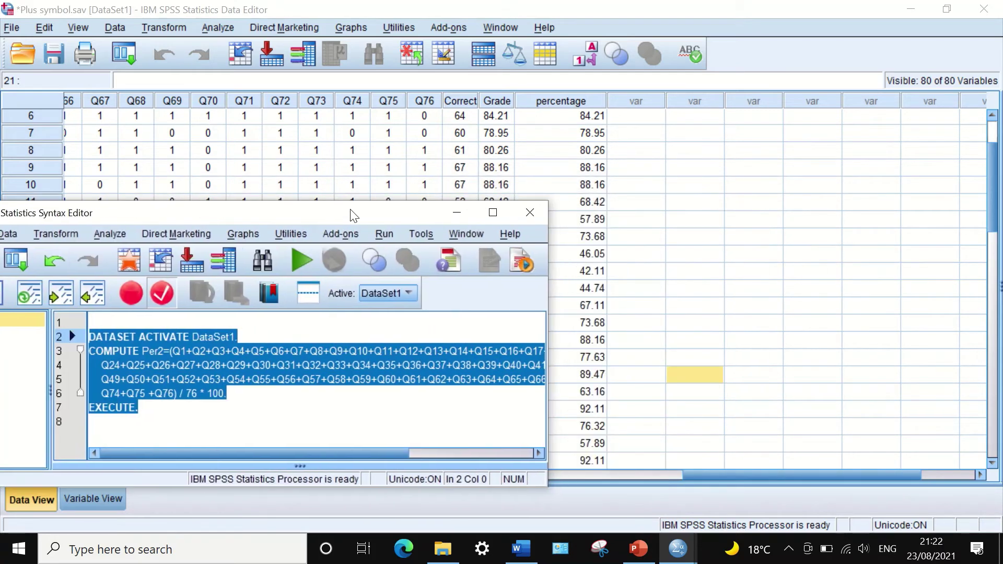
pyautogui.click(302, 259)
pyautogui.click(910, 13)
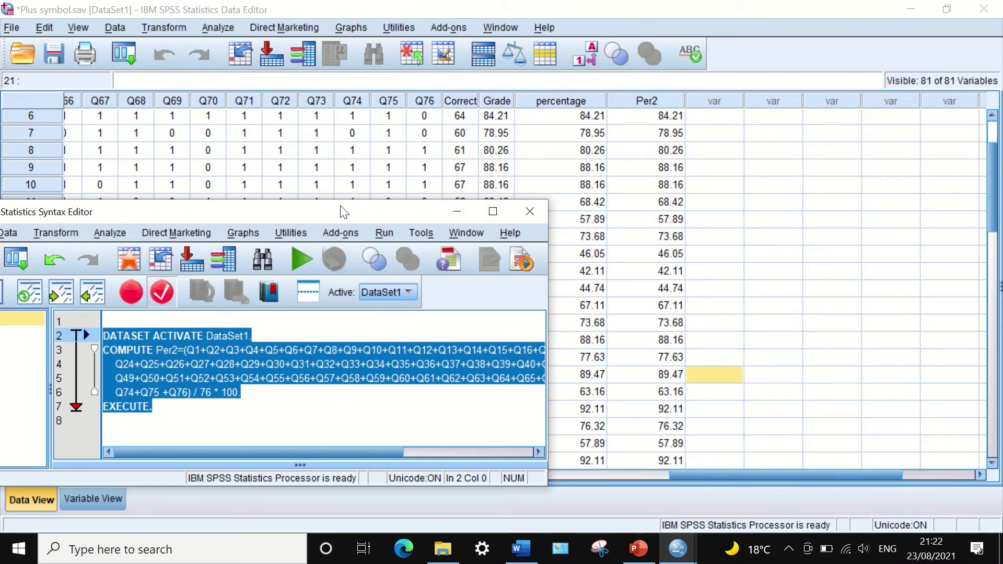
# Move the syntax window around to compare the Per2 column with the percentage and Grade columns
pyautogui.moveTo(311, 212); pyautogui.dragTo(517, 156)
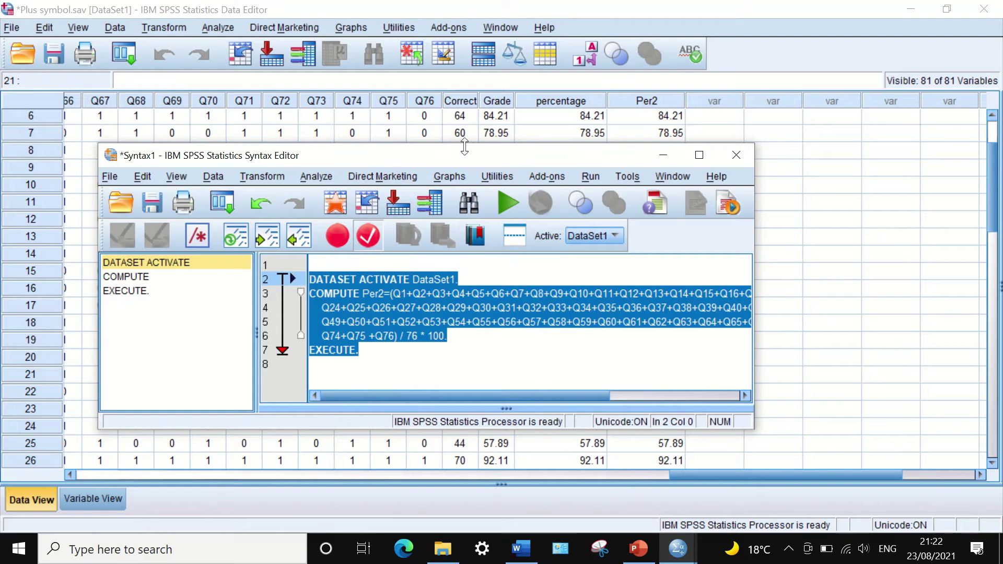
pyautogui.moveTo(458, 154); pyautogui.dragTo(376, 196)
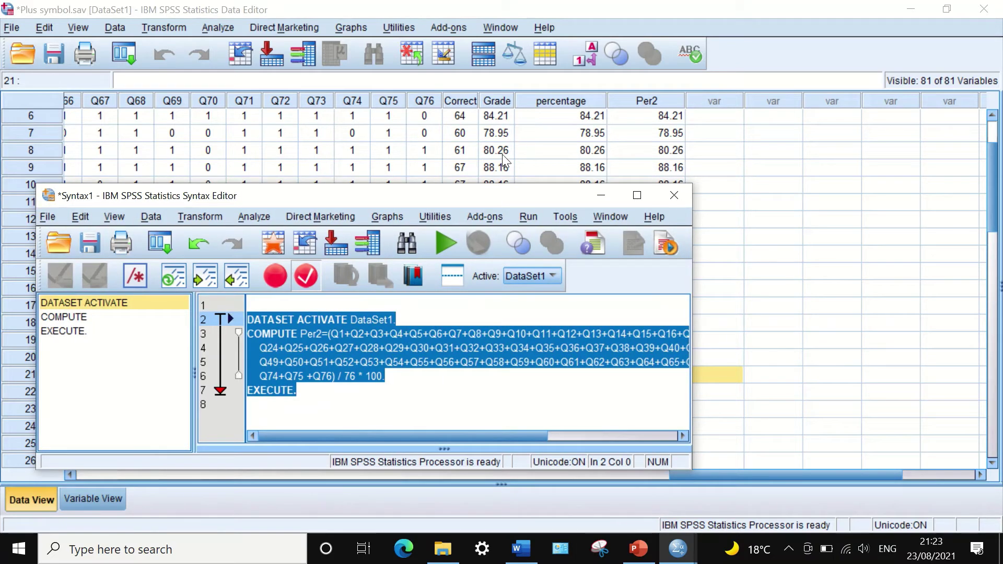
pyautogui.moveTo(467, 194); pyautogui.dragTo(501, 237)
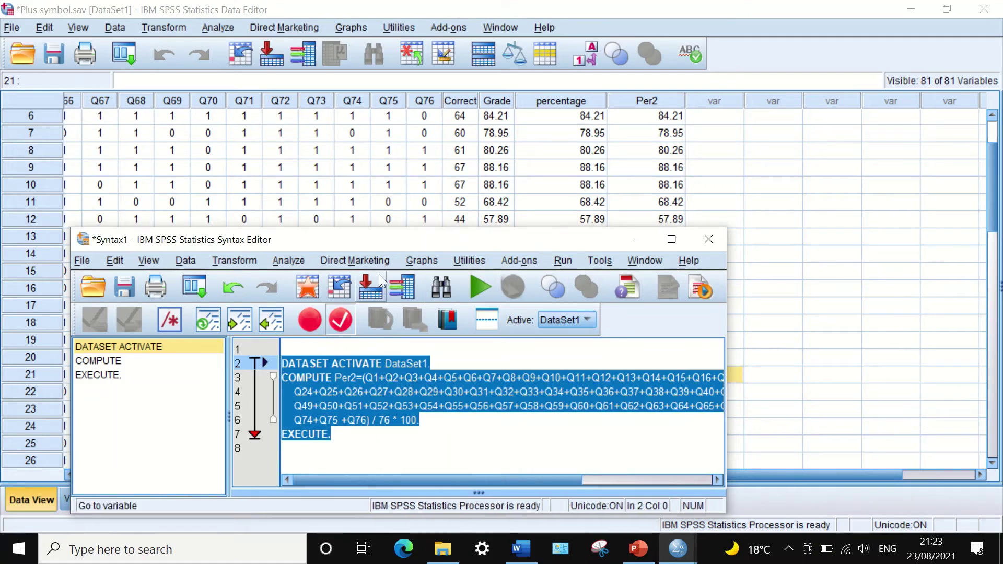
pyautogui.moveTo(379, 240); pyautogui.dragTo(455, 159)
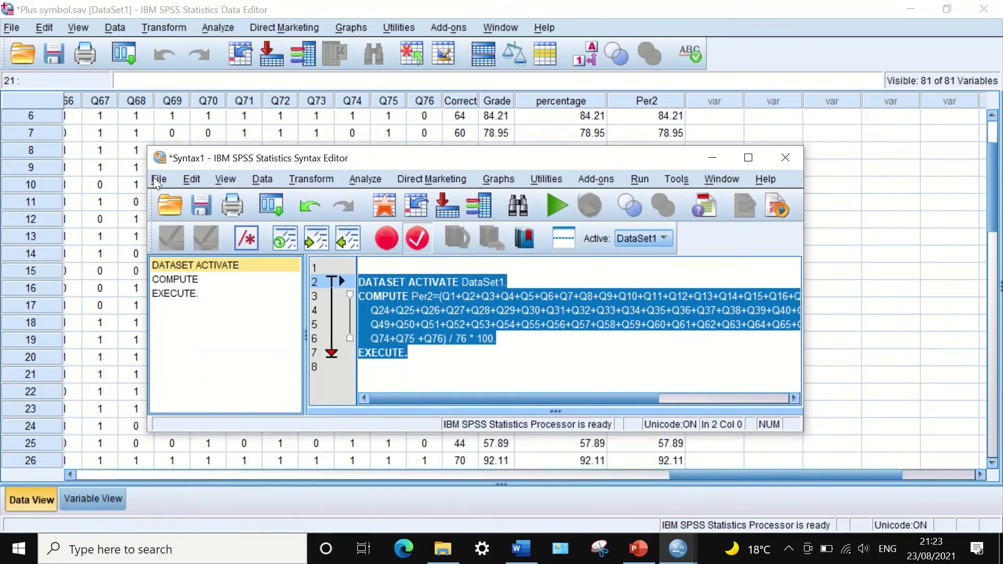
# Start saving the syntax under a new name and browse to the Syntax folder inside the YouTube folder
pyautogui.click(156, 179)
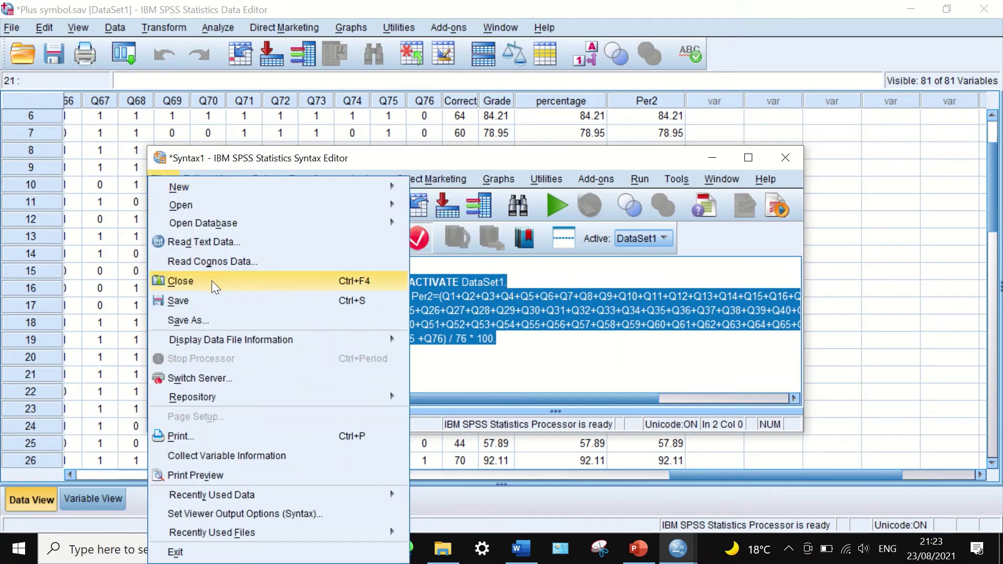
pyautogui.click(212, 325)
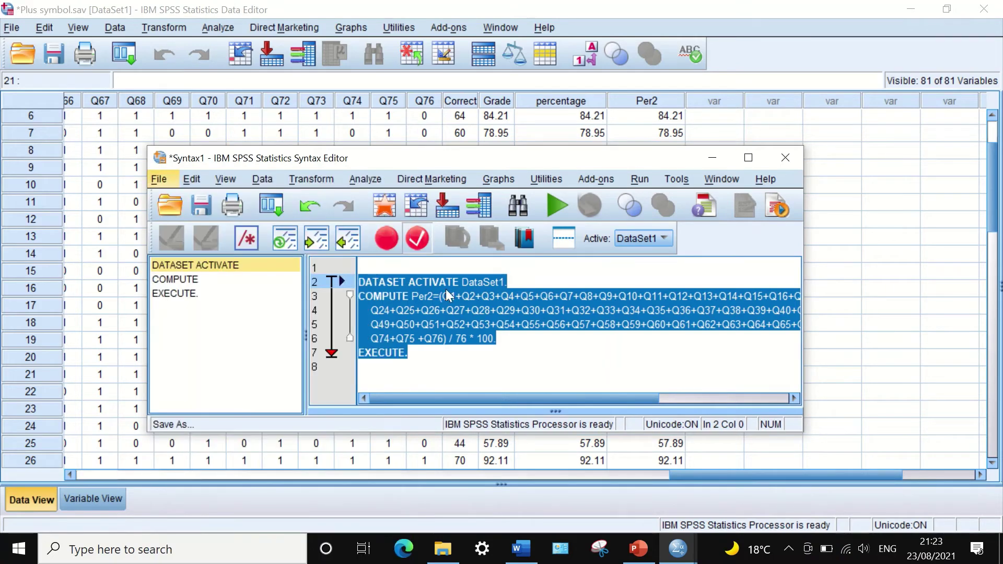
pyautogui.click(423, 119)
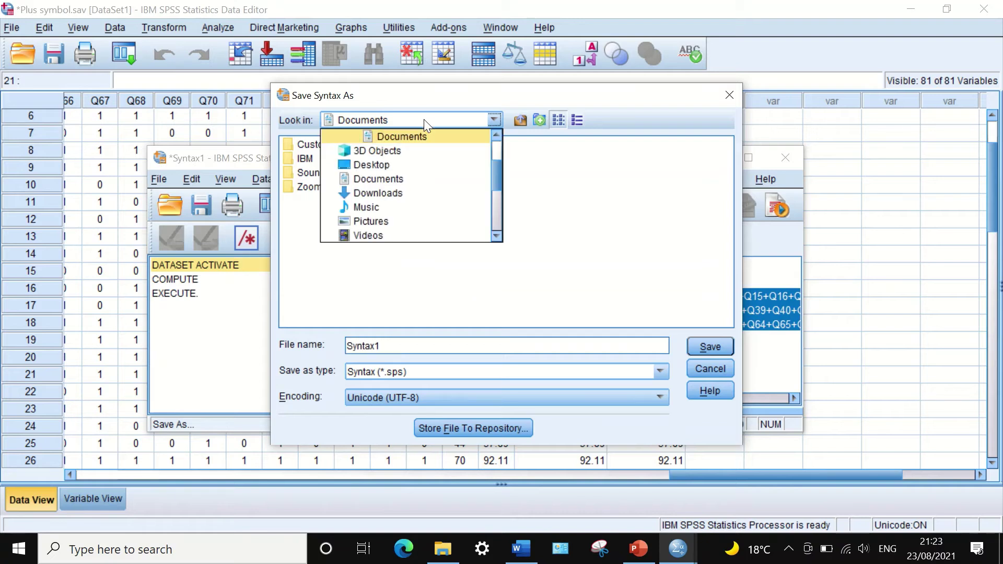
pyautogui.scroll(2, 407, 156)
pyautogui.click(387, 177)
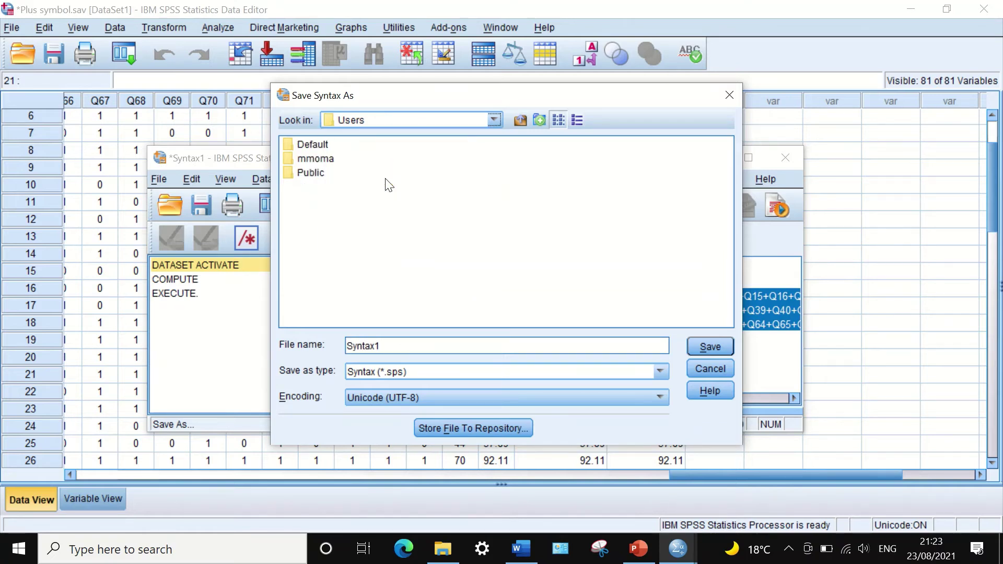
pyautogui.click(463, 121)
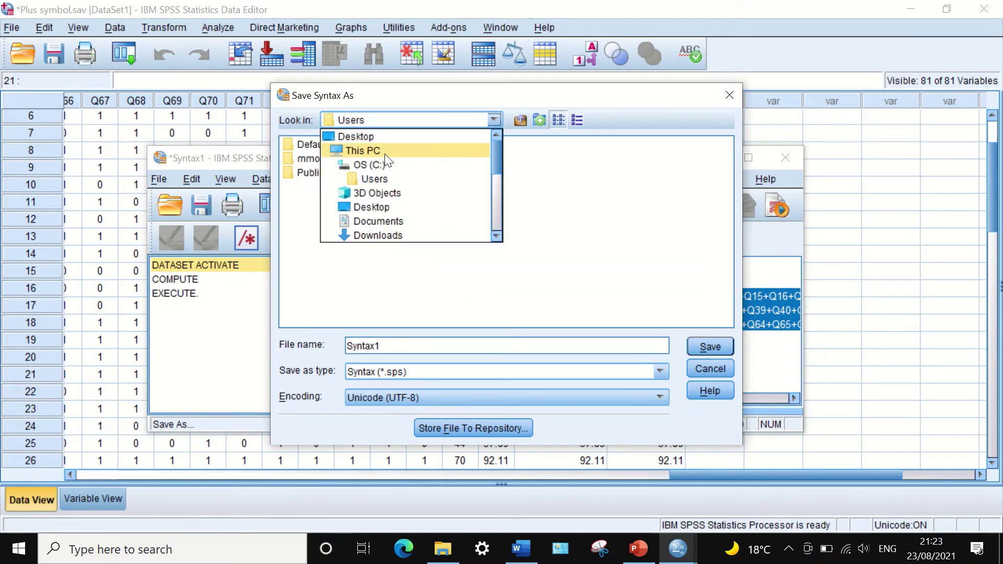
pyautogui.click(372, 139)
pyautogui.doubleClick(308, 271)
pyautogui.moveTo(505, 321); pyautogui.dragTo(549, 318)
pyautogui.doubleClick(349, 272)
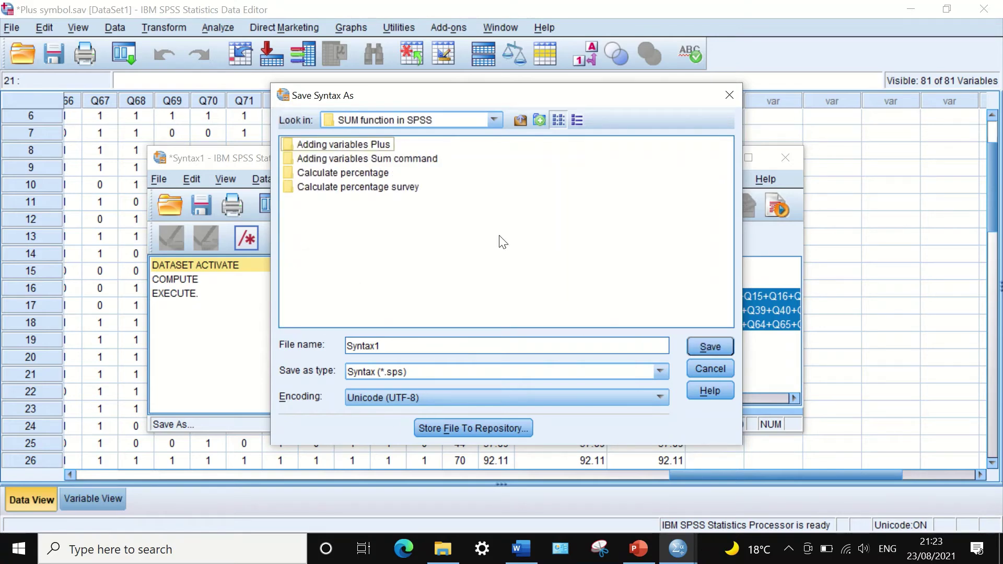
pyautogui.click(490, 121)
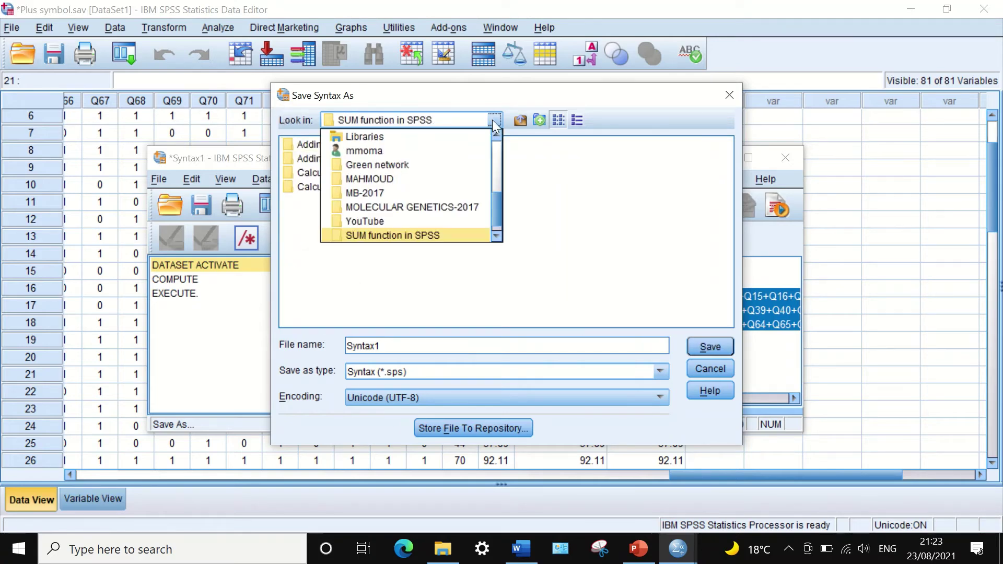
pyautogui.click(394, 217)
pyautogui.doubleClick(622, 286)
# Save the syntax file as Syntax5percentage1 and close the syntax editor
pyautogui.click(390, 350)
pyautogui.press('BackSpace')
pyautogui.write('5')
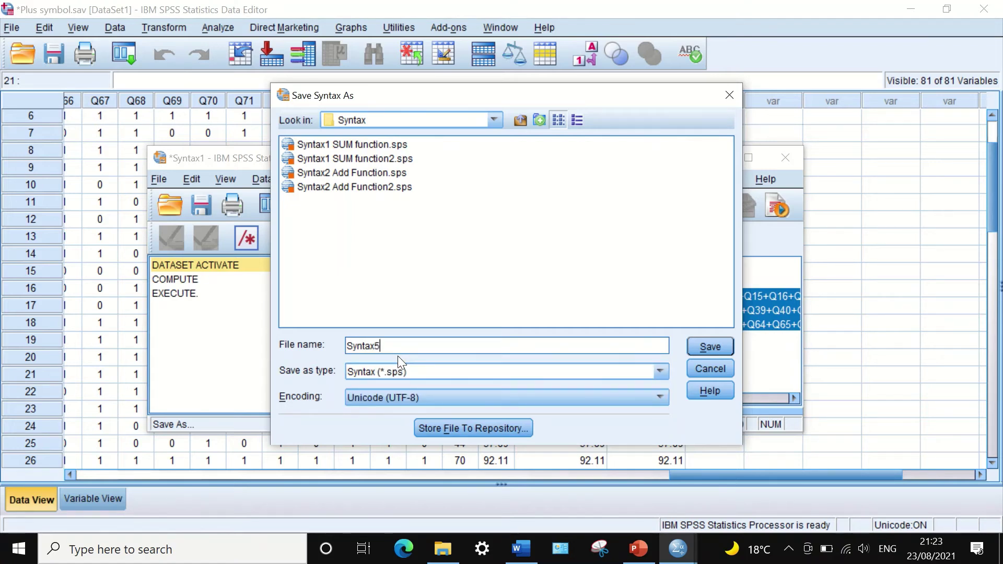
pyautogui.write('percentage1')
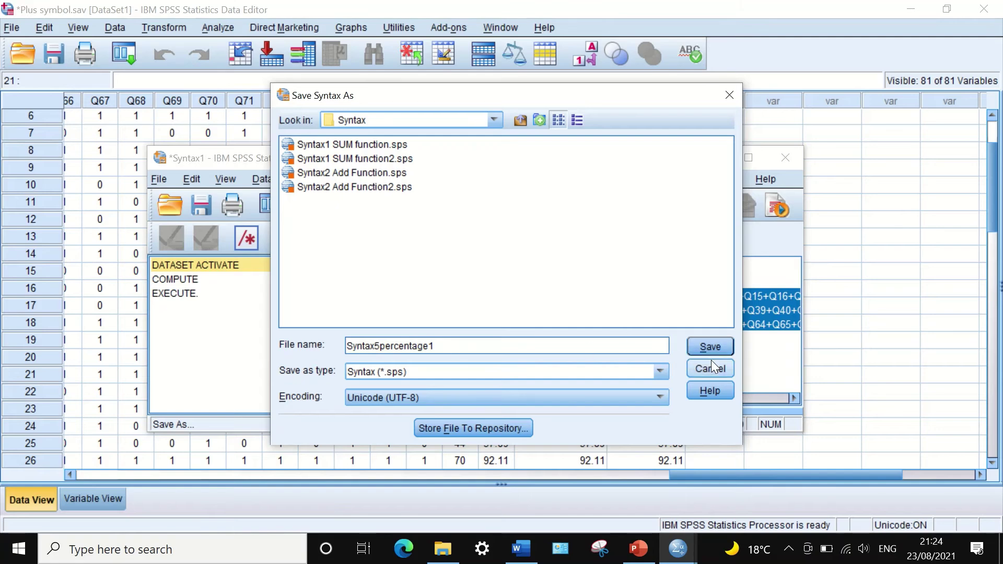
pyautogui.click(693, 347)
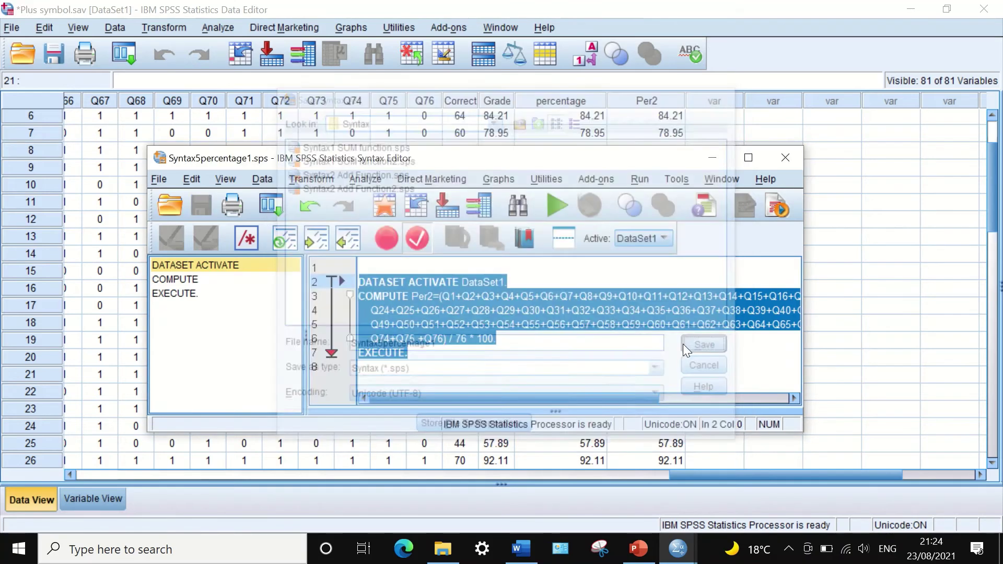
pyautogui.click(787, 157)
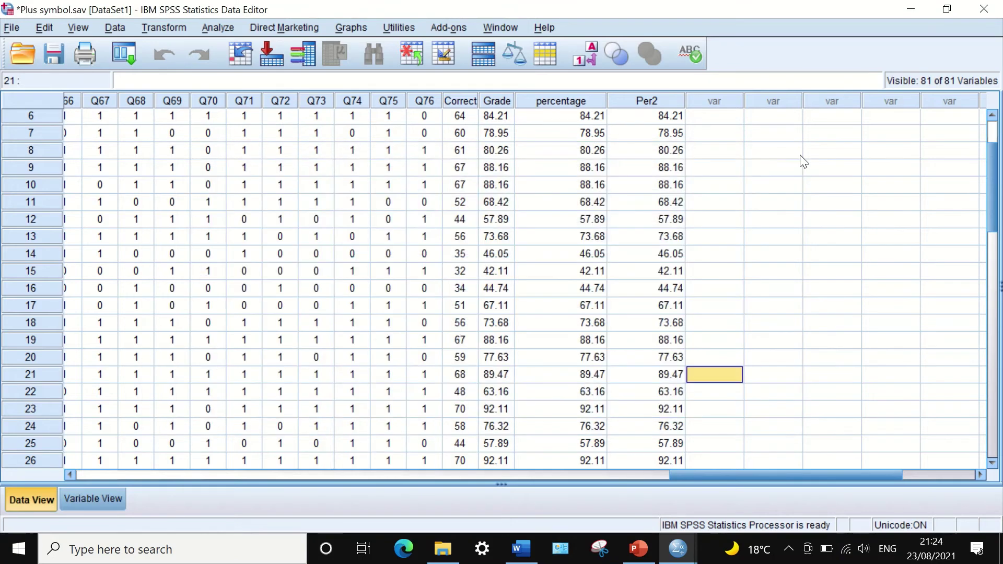
# Open the saved syntax file Syntax5percentage1.sps and place its window clear of the upper data rows
pyautogui.click(16, 26)
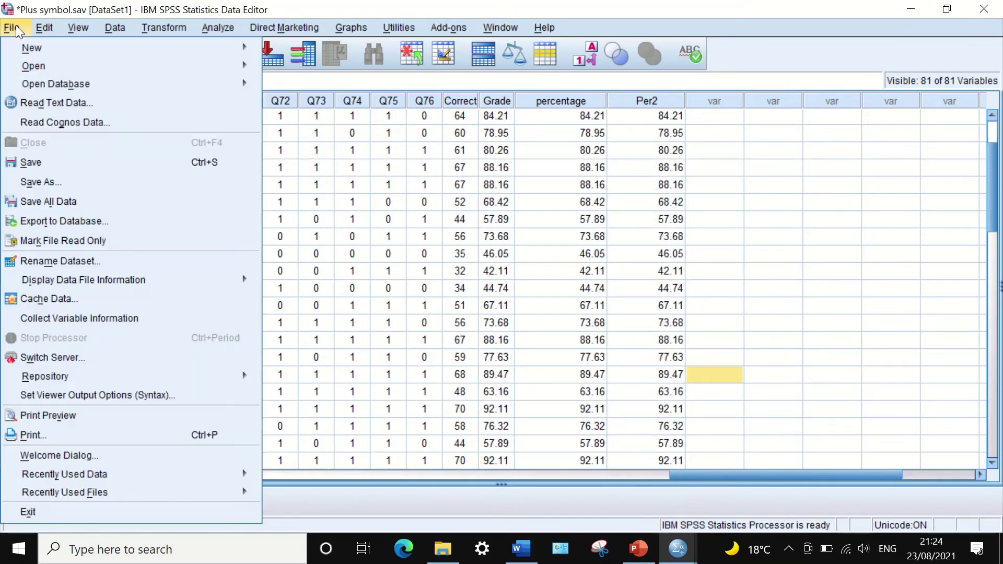
pyautogui.moveTo(21, 66)
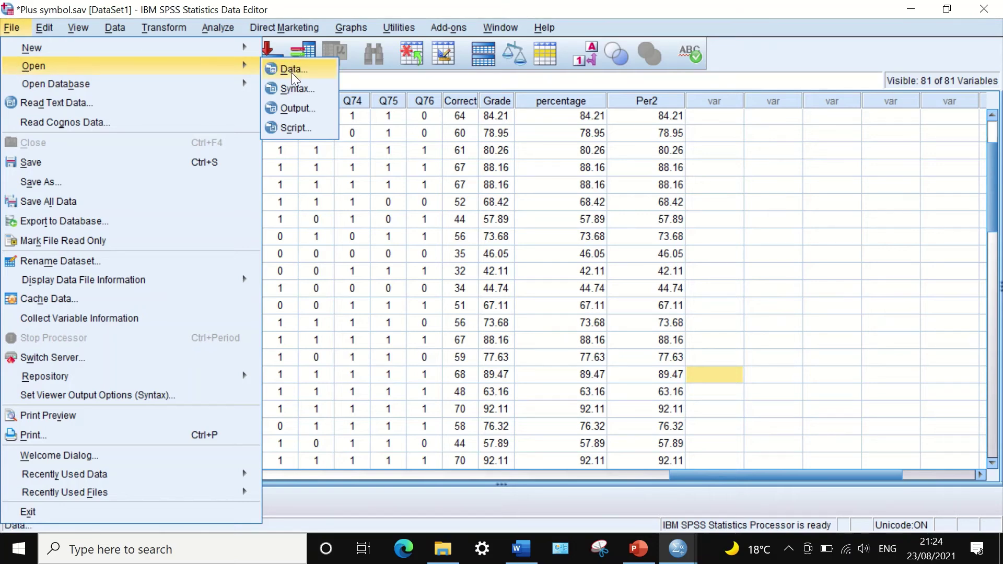
pyautogui.click(297, 93)
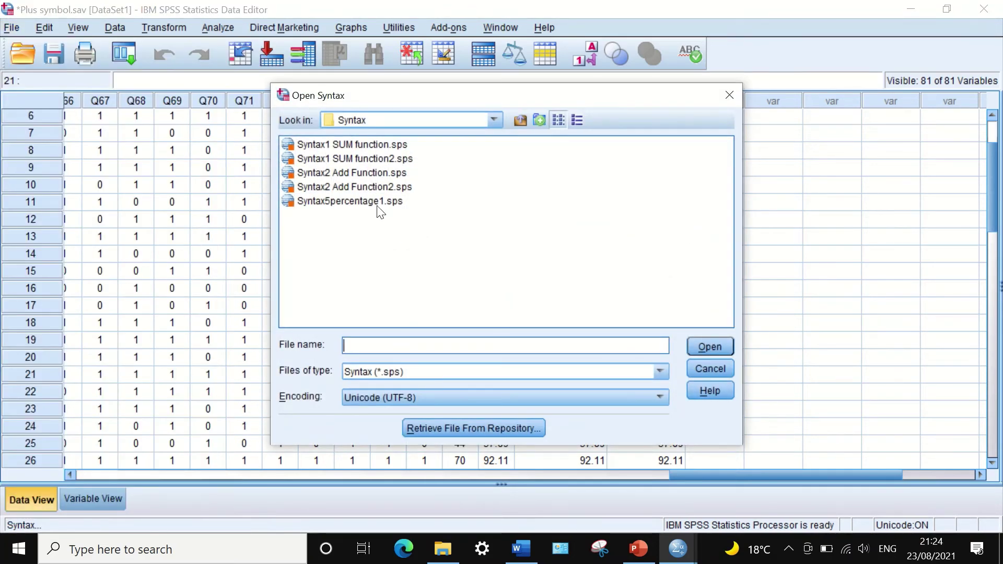
pyautogui.doubleClick(344, 201)
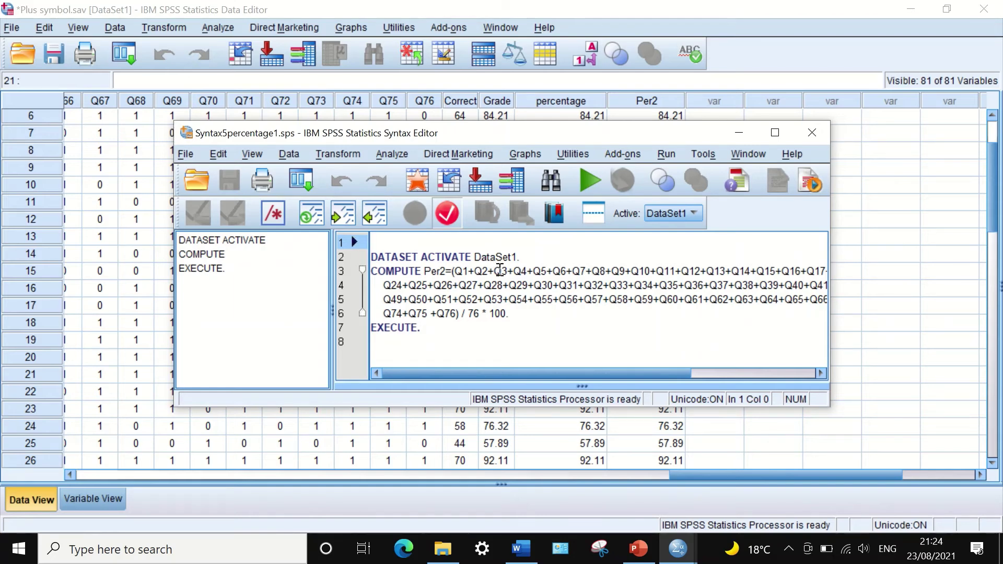
pyautogui.moveTo(530, 135); pyautogui.dragTo(488, 178)
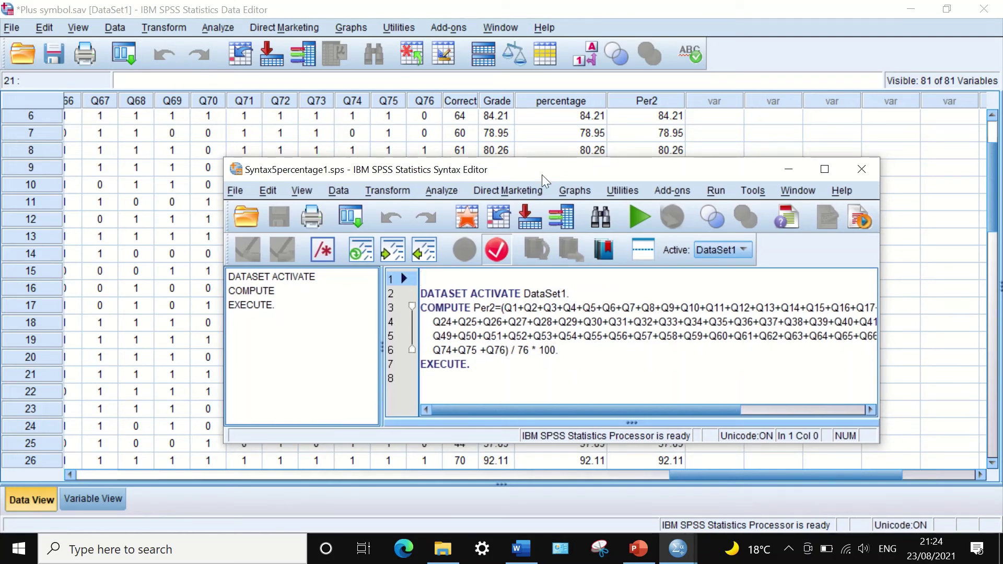
pyautogui.moveTo(554, 168); pyautogui.dragTo(430, 325)
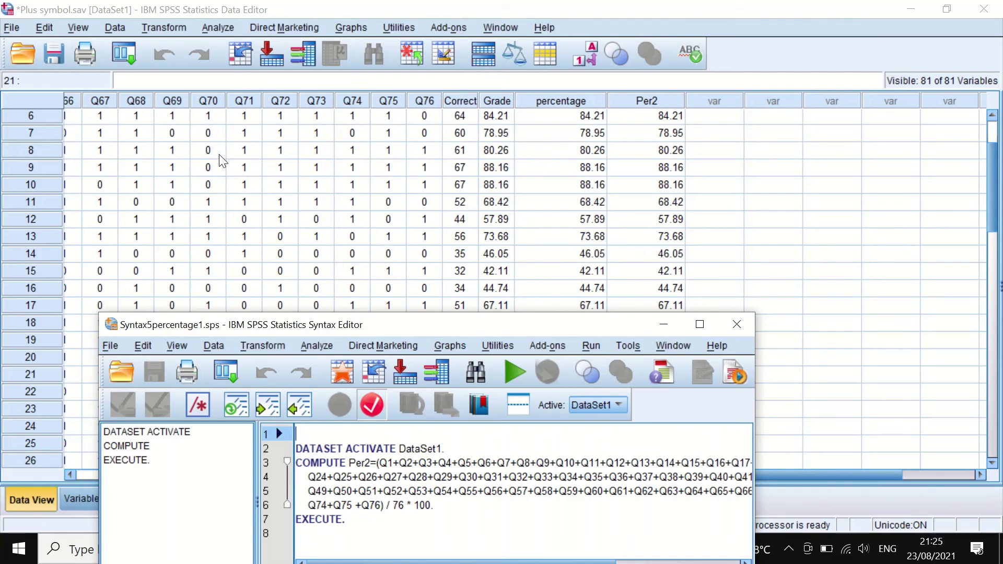
# Change the first case's answers for Q76, Q75 and Q69 to 1
pyautogui.scroll(2, 674, 173)
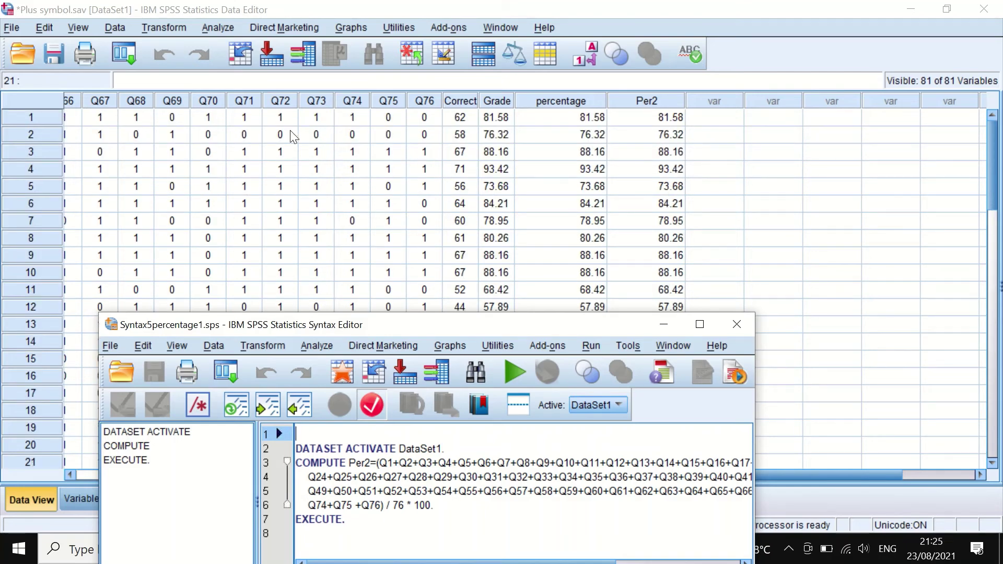
pyautogui.click(425, 116)
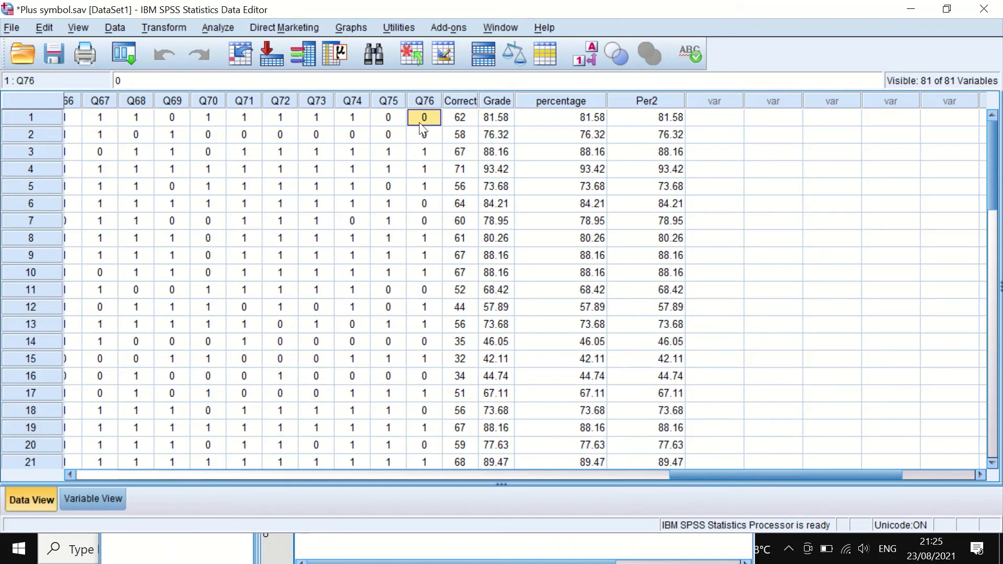
pyautogui.write('1')
pyautogui.click(389, 118)
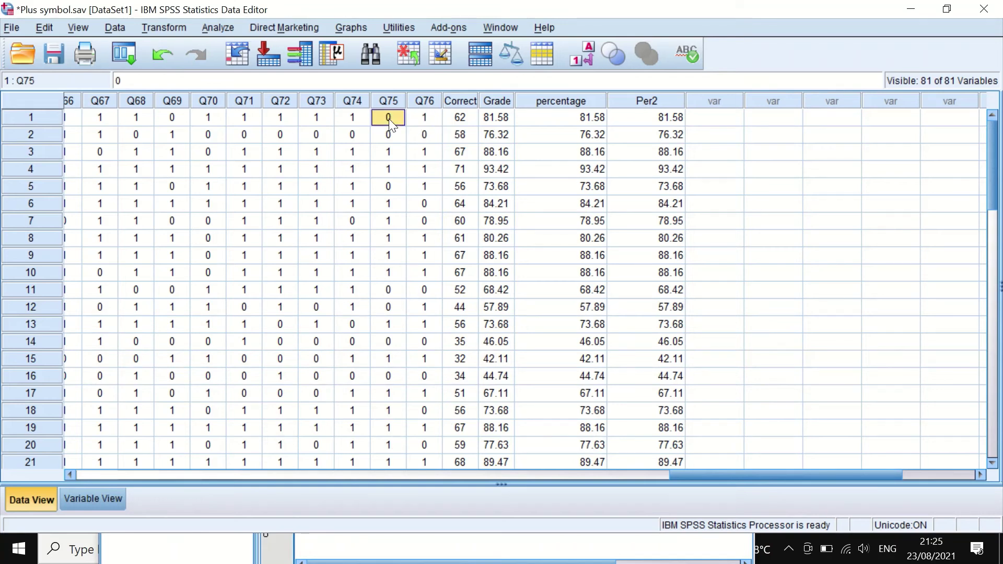
pyautogui.write('1')
pyautogui.click(171, 118)
pyautogui.write('1')
# Run the entire Per2 syntax on the edited data, compare the first case's Per2 with its percentage, and close the syntax editor
pyautogui.click(577, 541)
pyautogui.moveTo(562, 324); pyautogui.dragTo(510, 186)
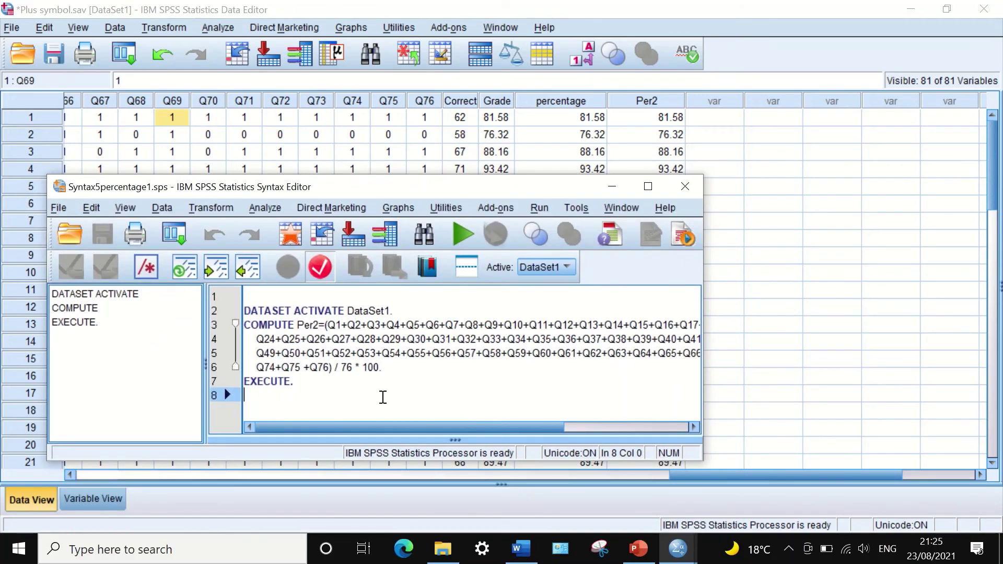
pyautogui.moveTo(327, 387); pyautogui.dragTo(241, 301)
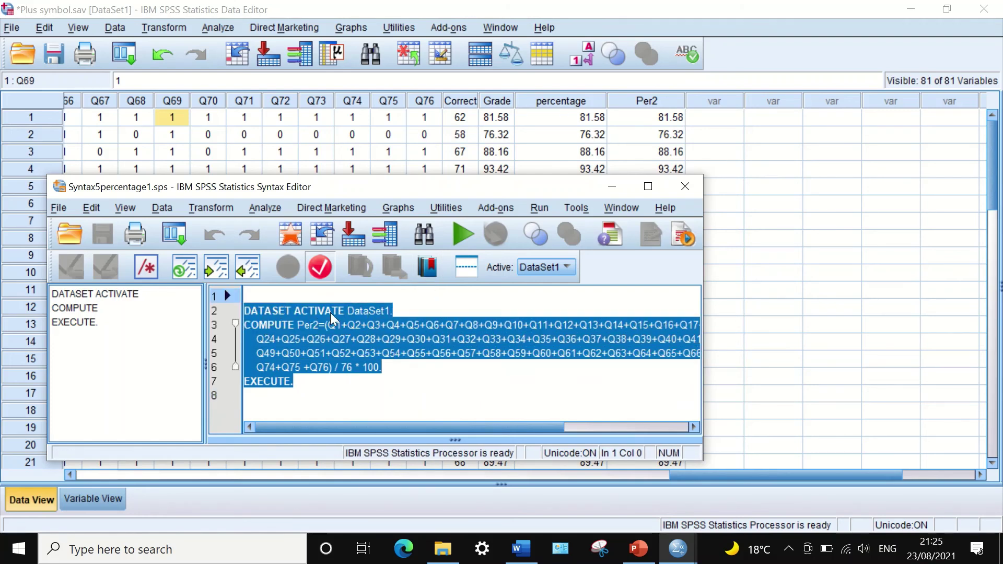
pyautogui.click(463, 234)
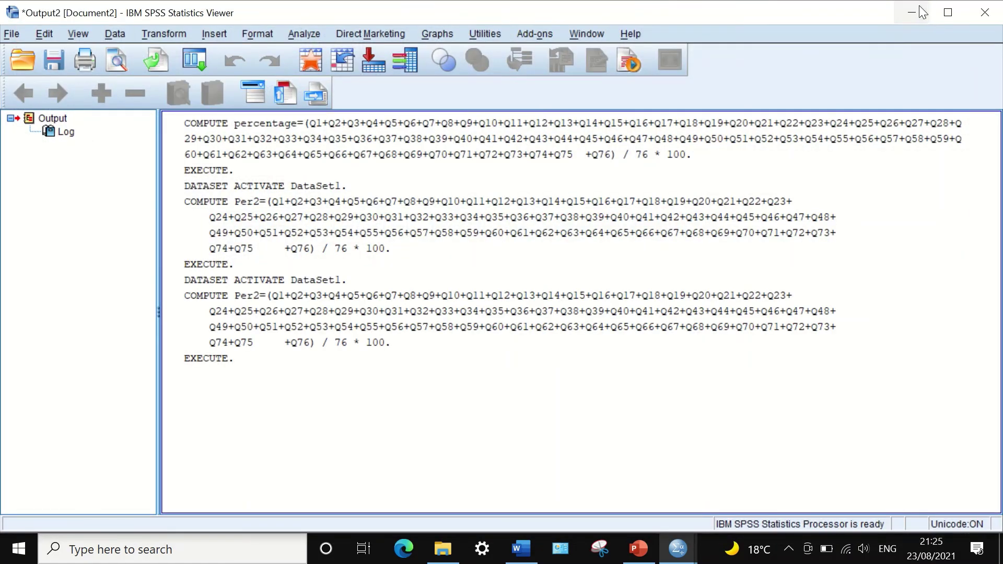
pyautogui.click(922, 12)
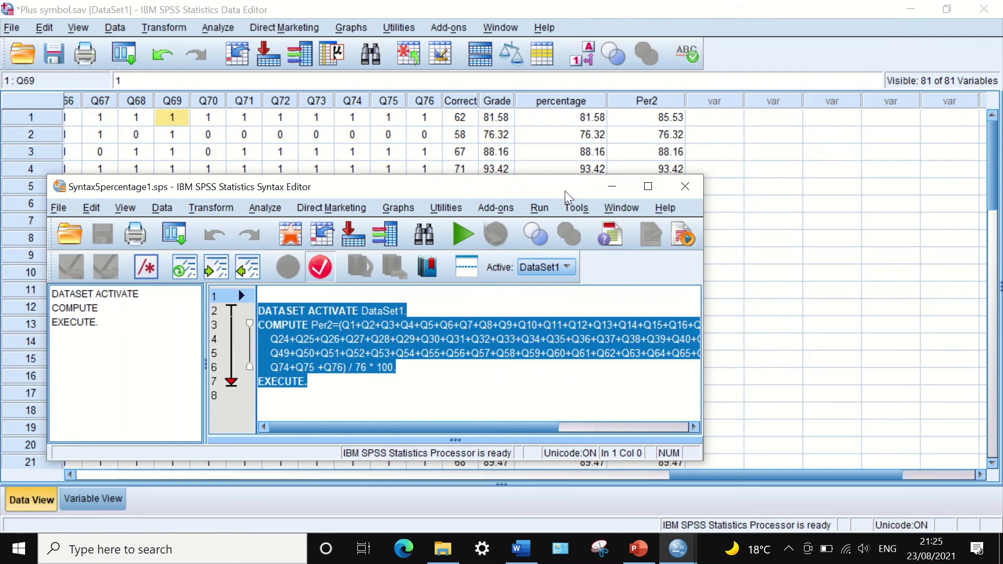
pyautogui.moveTo(563, 187); pyautogui.dragTo(678, 361)
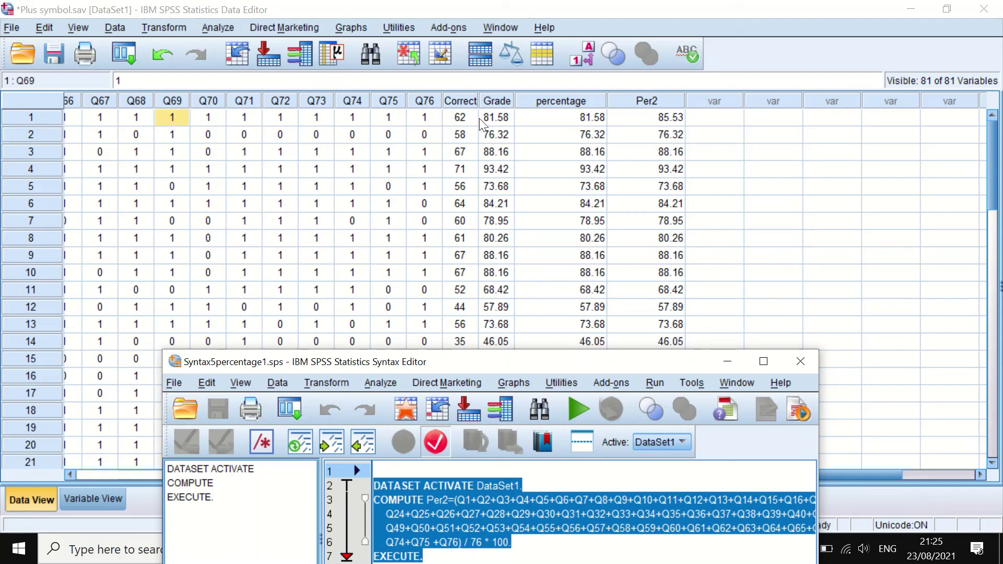
pyautogui.click(800, 362)
# Review the dataset's cases and columns from Q1 through Per2, and look at the output log before returning to the data
pyautogui.moveTo(992, 151); pyautogui.dragTo(949, 285)
pyautogui.moveTo(808, 473); pyautogui.dragTo(190, 473)
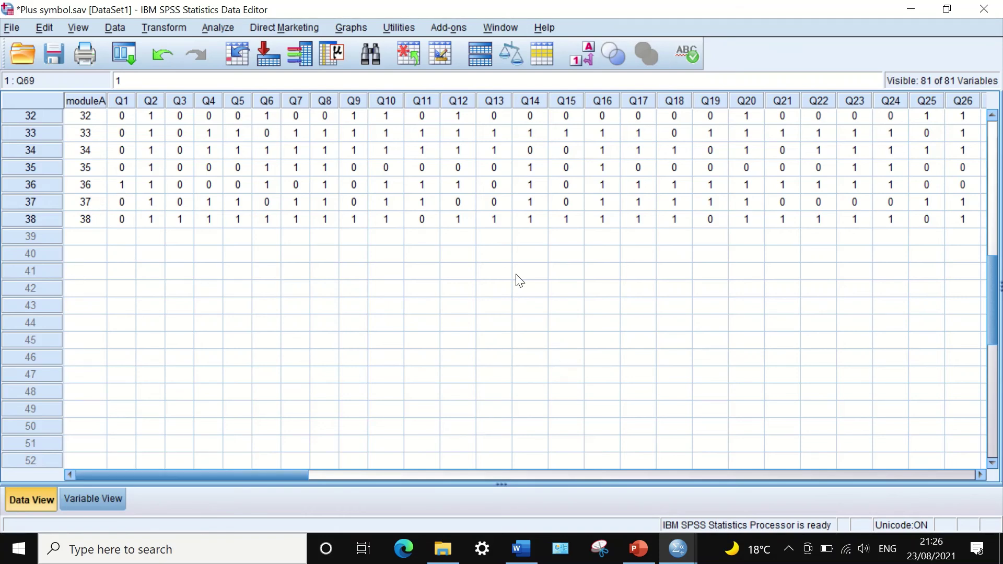
pyautogui.scroll(10, 522, 277)
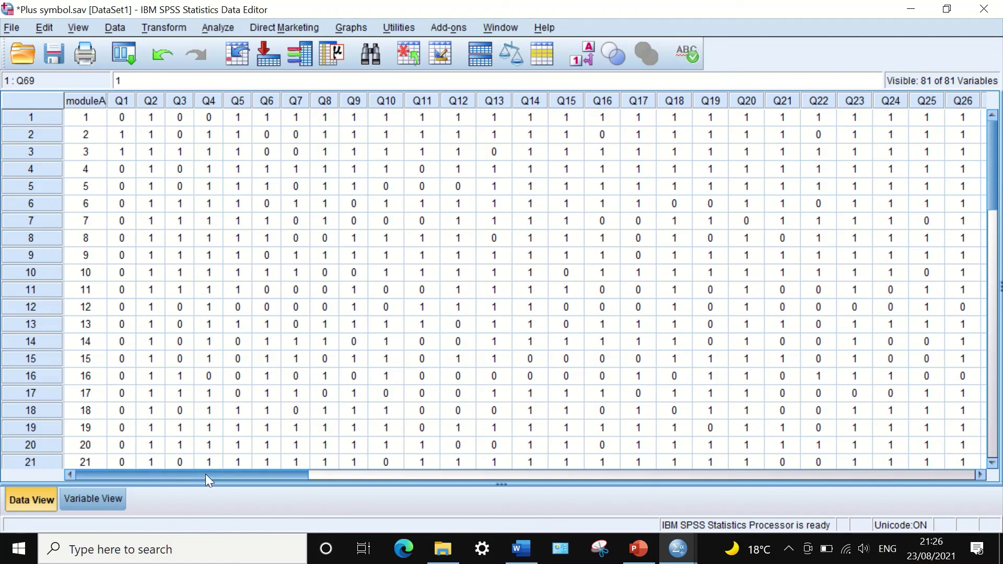
pyautogui.moveTo(180, 469); pyautogui.dragTo(752, 414)
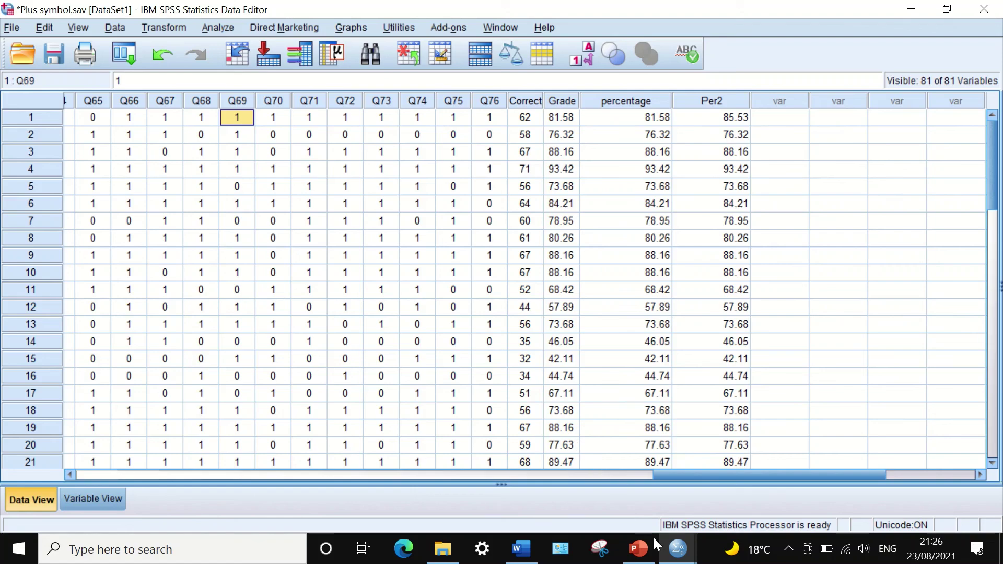
pyautogui.click(678, 548)
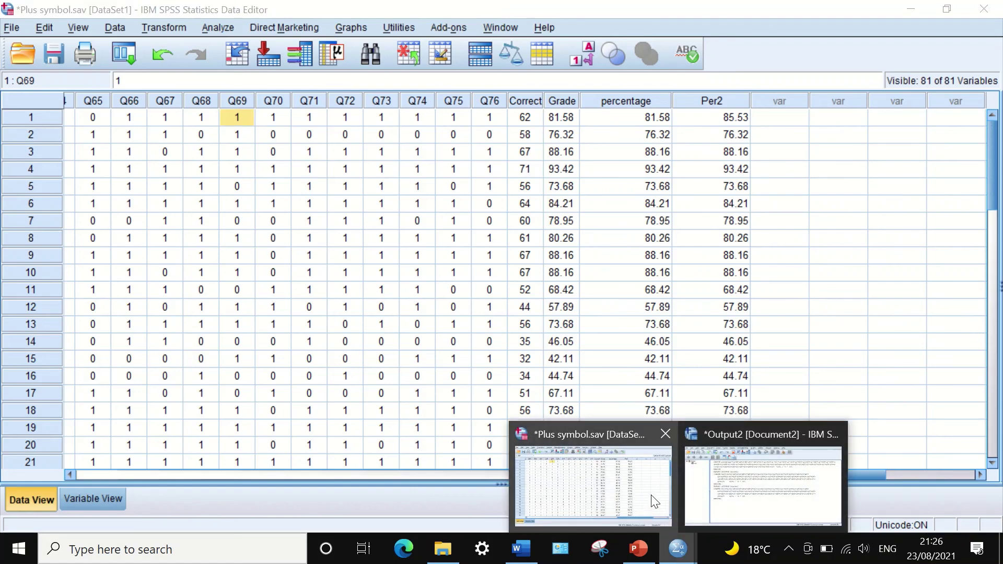
pyautogui.click(738, 480)
pyautogui.click(909, 10)
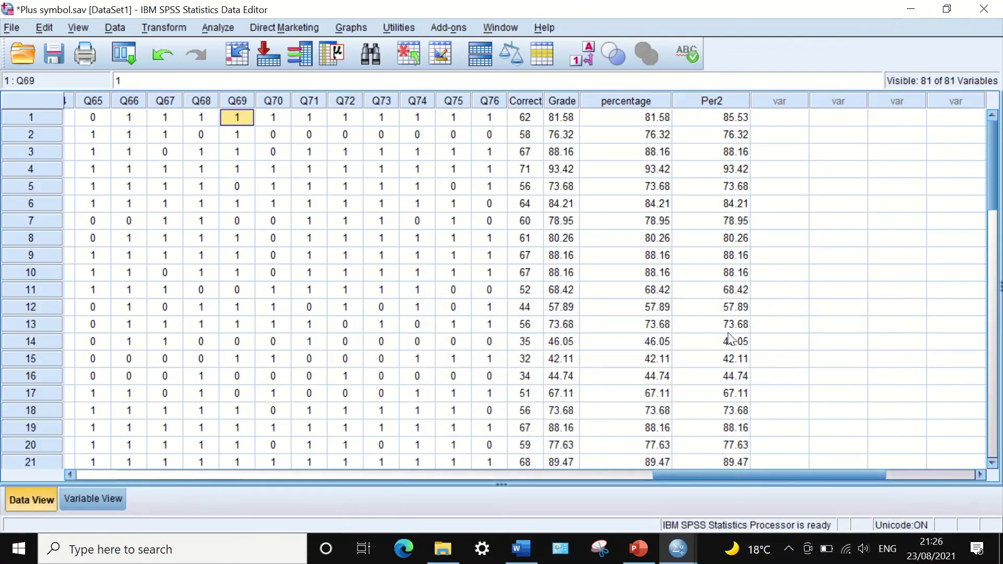